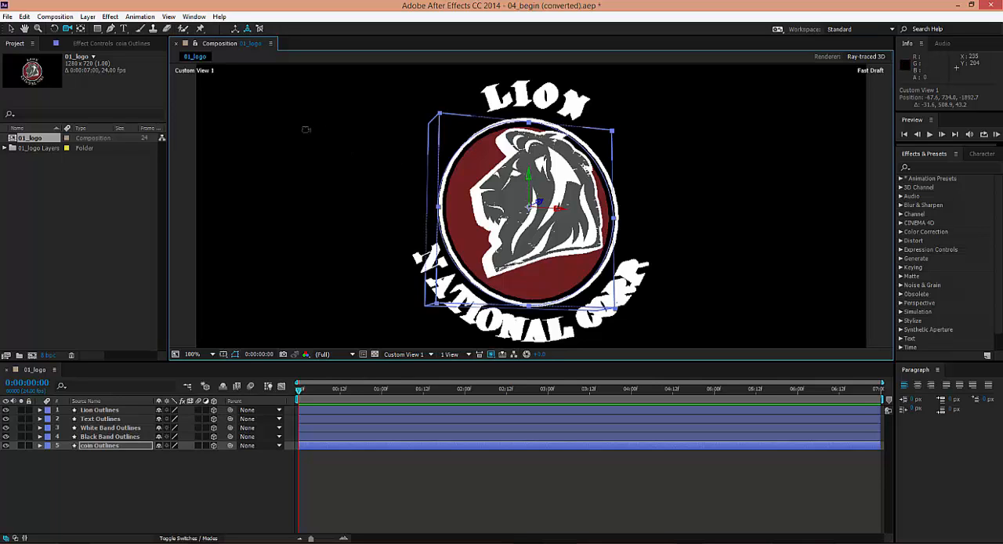
Add a parallel-type light named Parallel with Casts Shadows enabled, keeping its white color and 100% intensity
{"action": "left_click", "coordinate": [88, 16]}
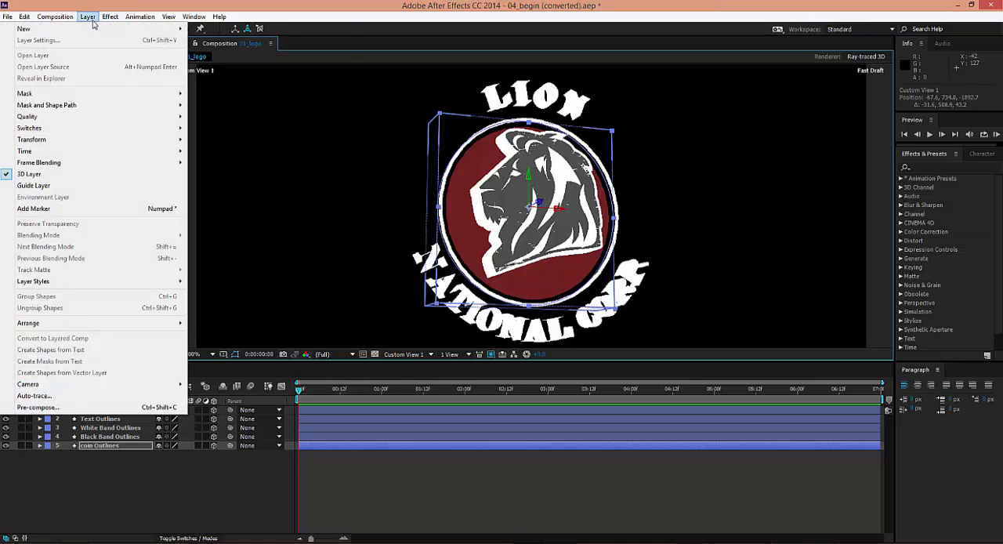
{"action": "mouse_move", "coordinate": [94, 28]}
{"action": "left_click", "coordinate": [234, 52]}
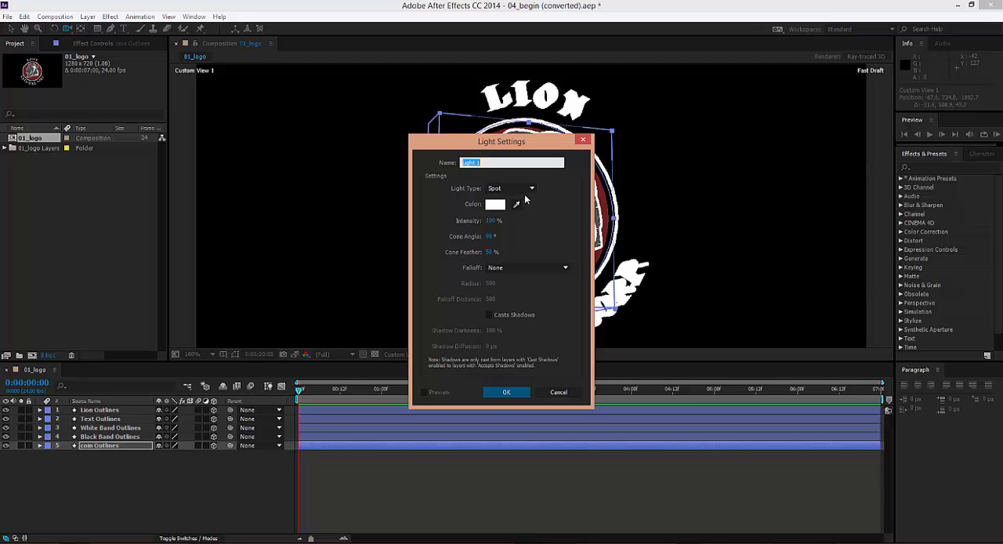
{"action": "left_click", "coordinate": [531, 189]}
{"action": "left_click", "coordinate": [513, 201]}
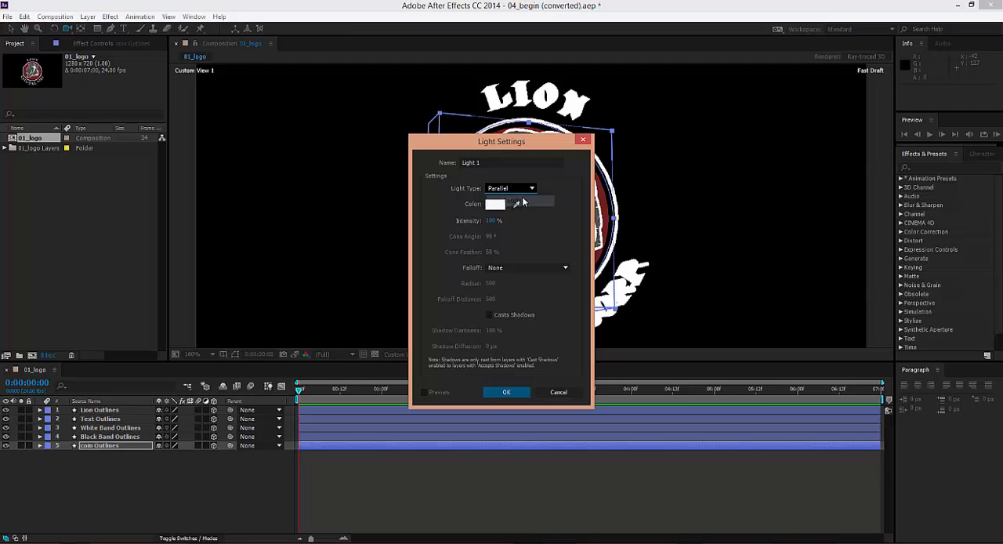
{"action": "key", "text": "shift+Tab"}
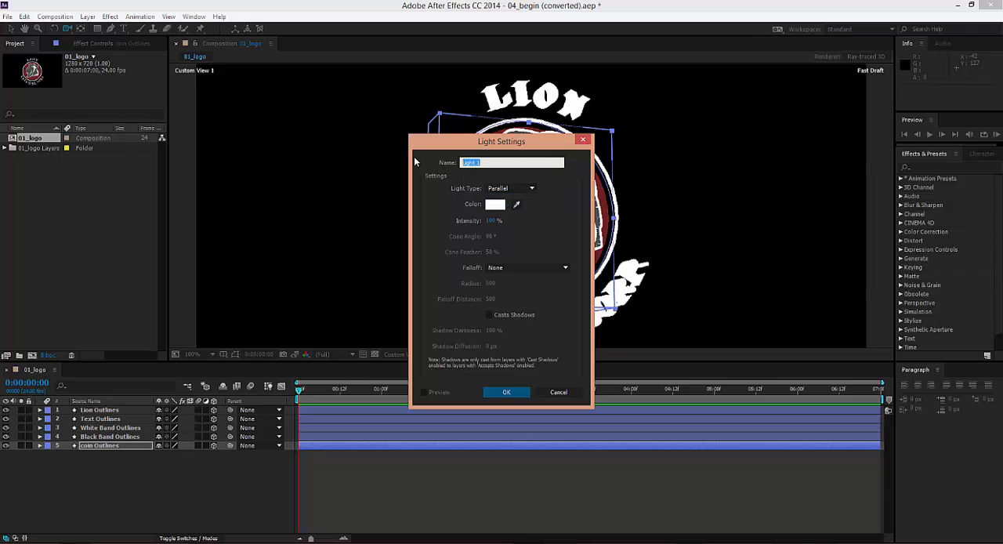
{"action": "type", "text": "Parallel"}
{"action": "left_click", "coordinate": [489, 315]}
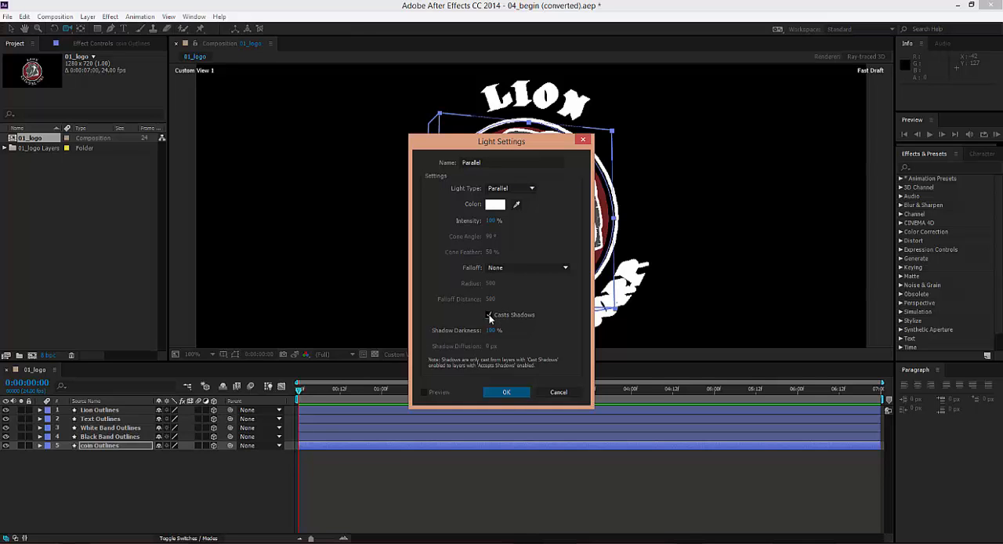
{"action": "left_click", "coordinate": [506, 392]}
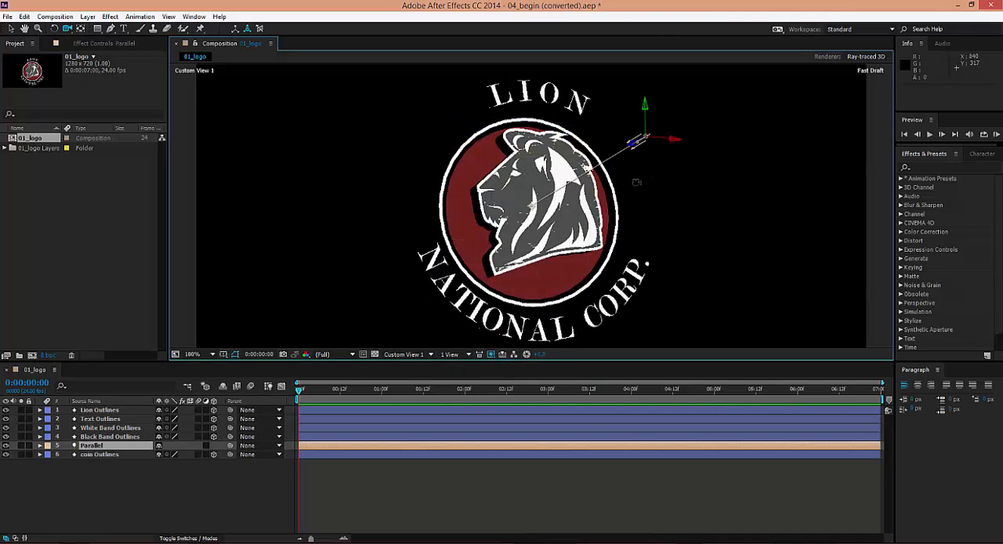
Move the Parallel light up and off to one side of the logo, to about 1075, 113, -444, with its point of interest at about 707, 167, -54
{"action": "key", "text": "v"}
{"action": "left_click_drag", "start_coordinate": [648, 110], "coordinate": [635, 147]}
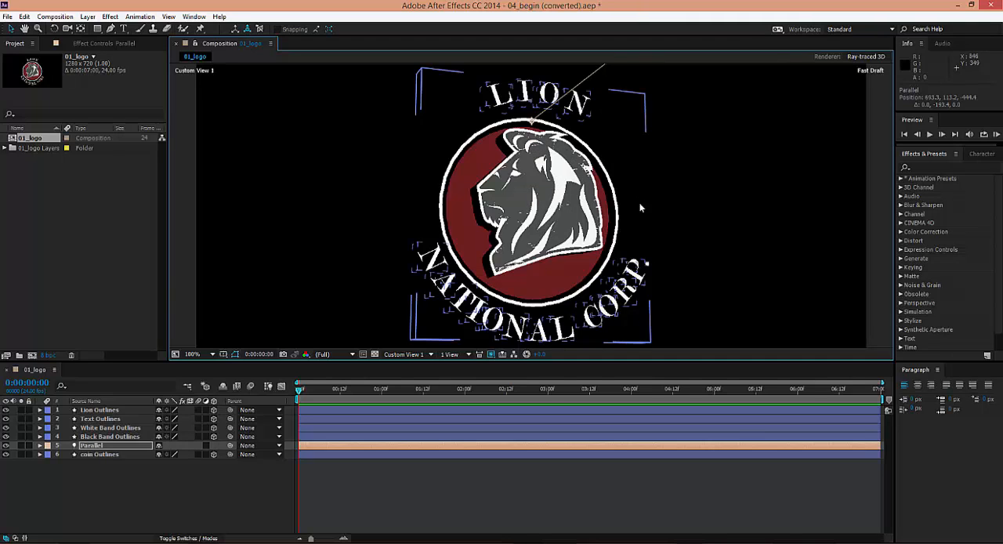
{"action": "left_click", "coordinate": [430, 354]}
{"action": "left_click", "coordinate": [426, 405]}
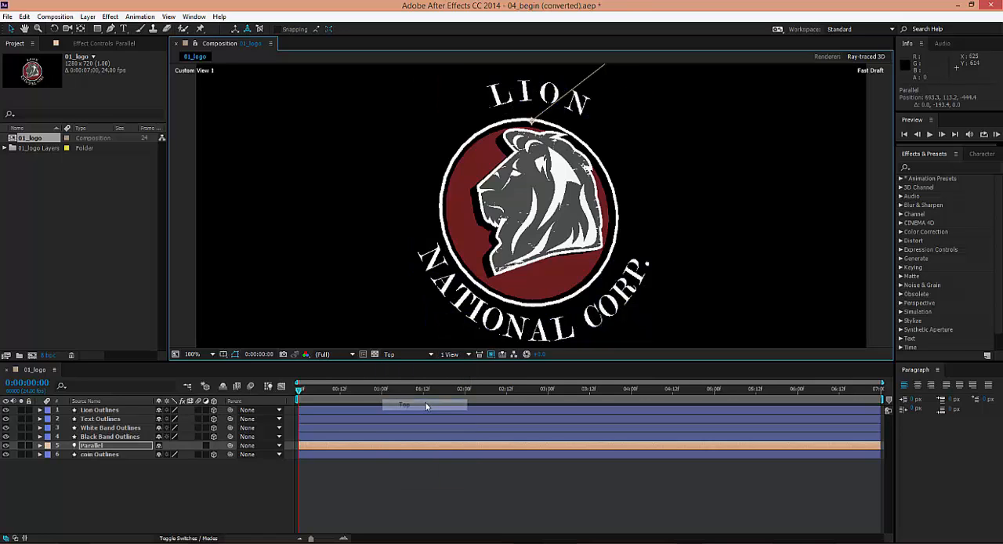
{"action": "left_click_drag", "start_coordinate": [580, 326], "coordinate": [563, 215]}
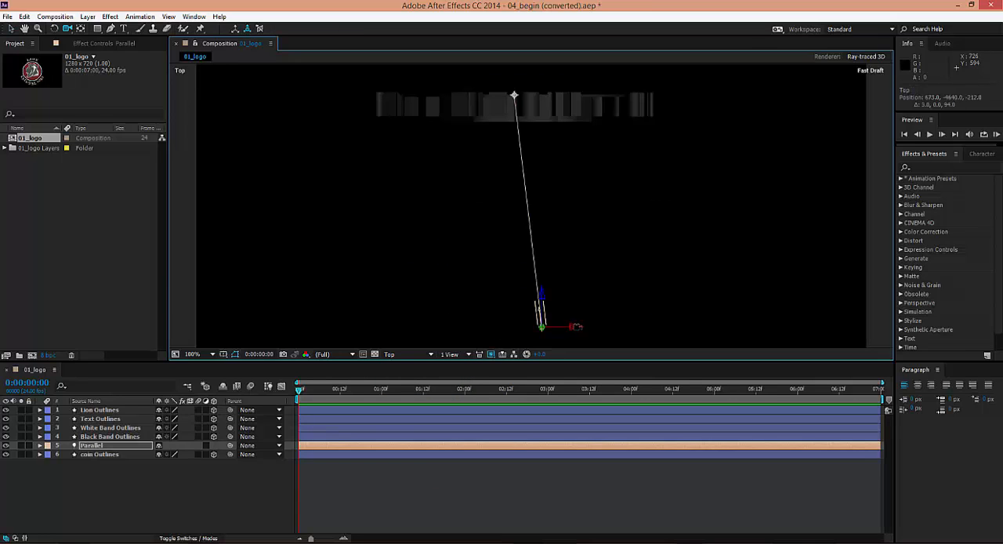
{"action": "left_click_drag", "start_coordinate": [579, 326], "coordinate": [662, 328]}
{"action": "left_click_drag", "start_coordinate": [592, 95], "coordinate": [506, 116]}
{"action": "left_click_drag", "start_coordinate": [650, 331], "coordinate": [778, 329]}
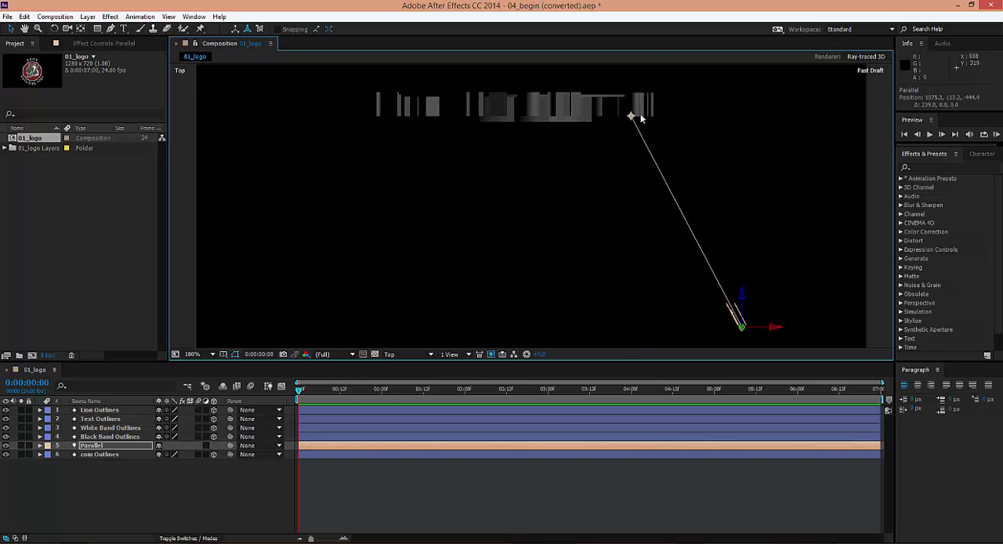
{"action": "left_click_drag", "start_coordinate": [631, 117], "coordinate": [550, 123]}
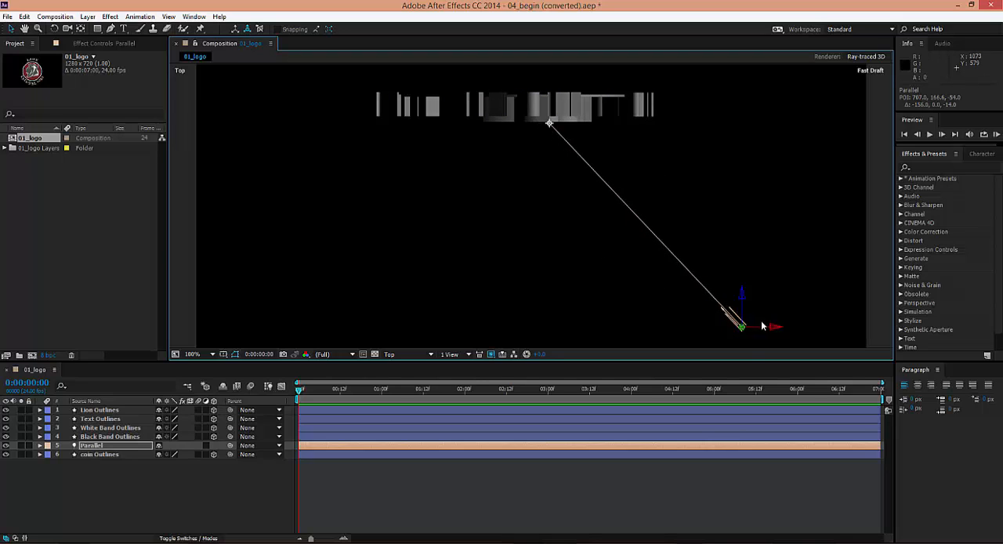
Return to Custom View 1 and set the Parallel light's intensity to 150%
{"action": "left_click", "coordinate": [428, 354]}
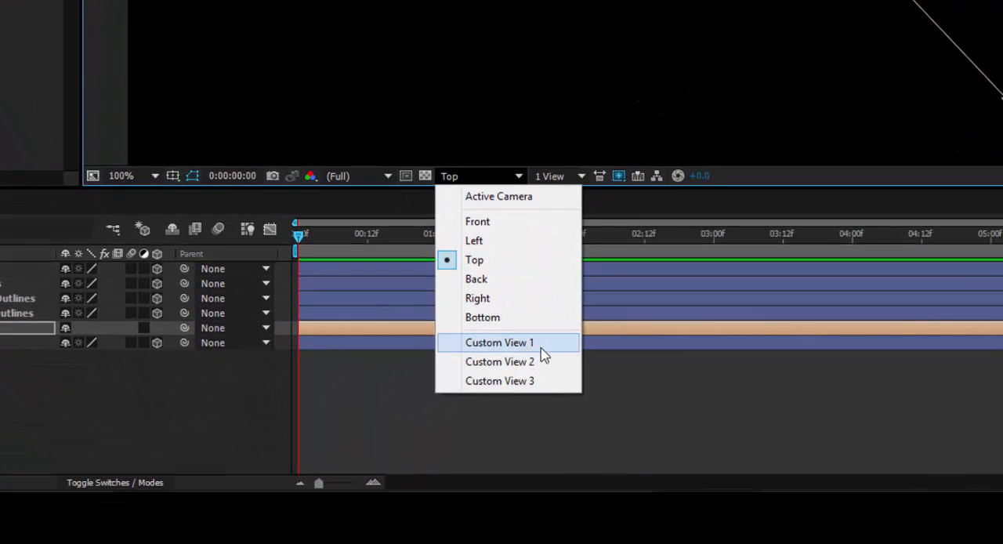
{"action": "left_click", "coordinate": [536, 351]}
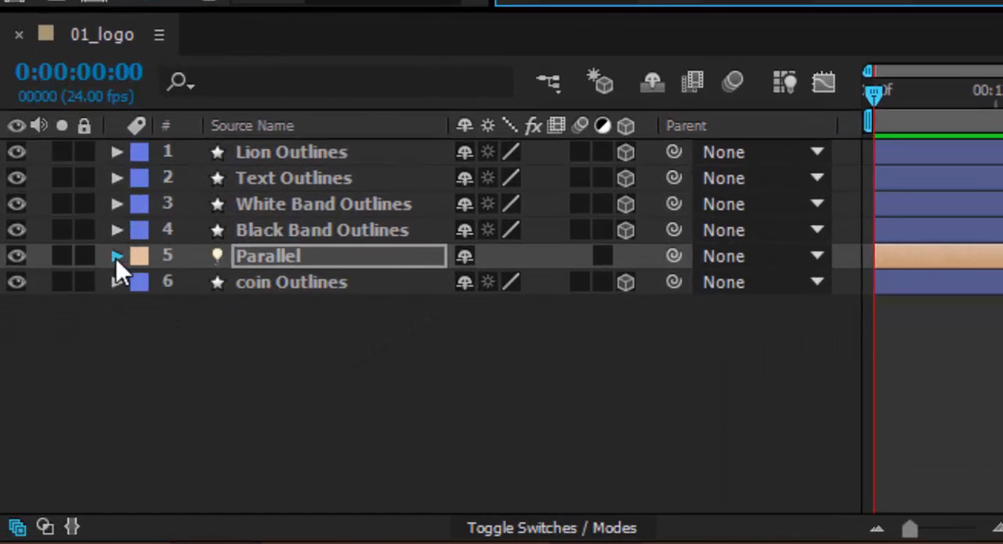
{"action": "left_click", "coordinate": [116, 257]}
{"action": "left_click", "coordinate": [134, 310]}
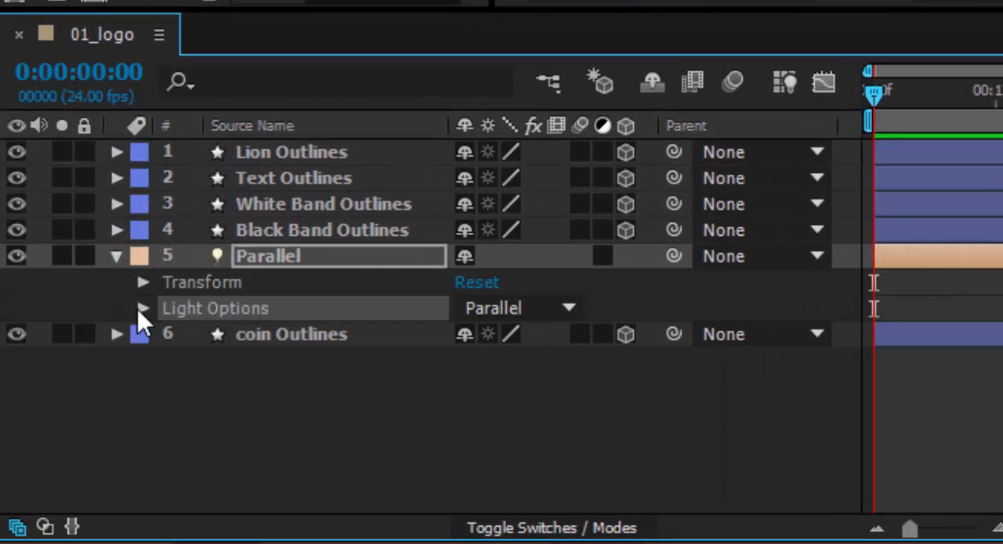
{"action": "left_click", "coordinate": [142, 309]}
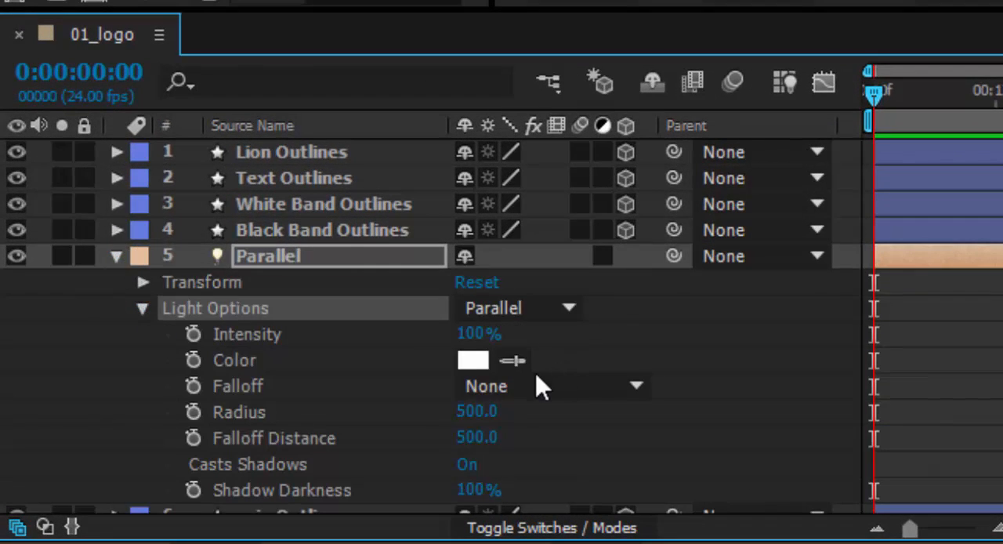
{"action": "left_click", "coordinate": [475, 335]}
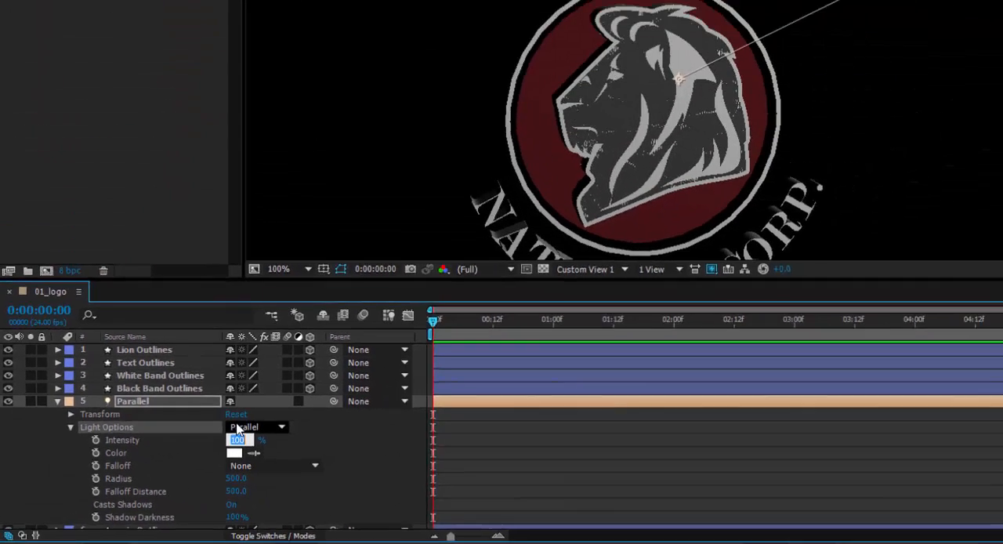
{"action": "type", "text": "150"}
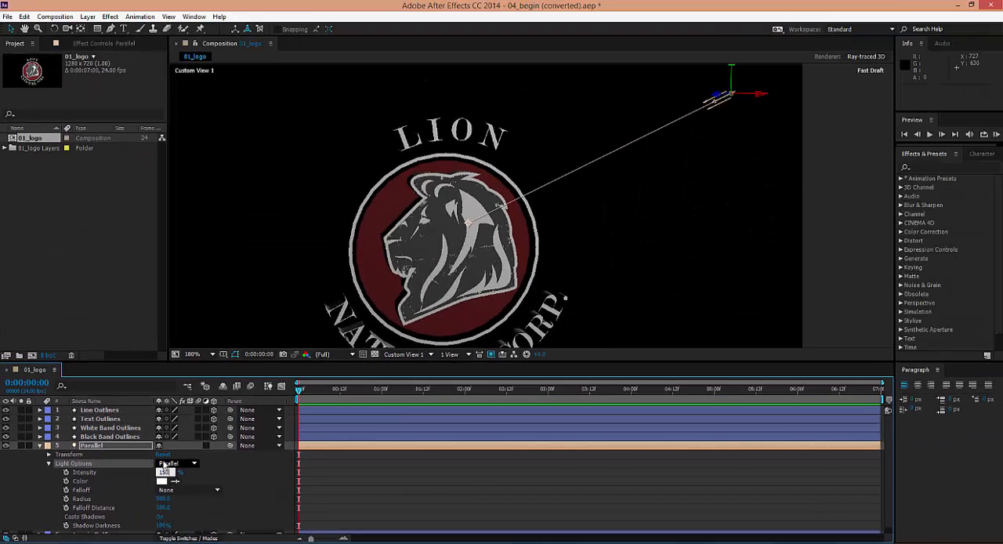
{"action": "key", "text": "Return"}
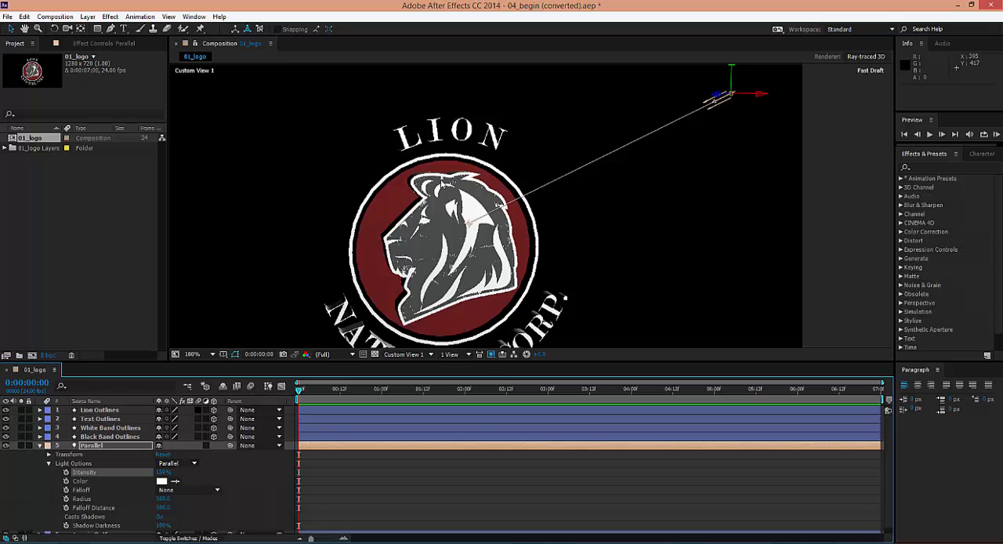
Set the composition's fast preview quality to Draft
{"action": "left_click_drag", "start_coordinate": [458, 241], "coordinate": [457, 207]}
{"action": "left_click", "coordinate": [491, 354]}
{"action": "left_click", "coordinate": [517, 390]}
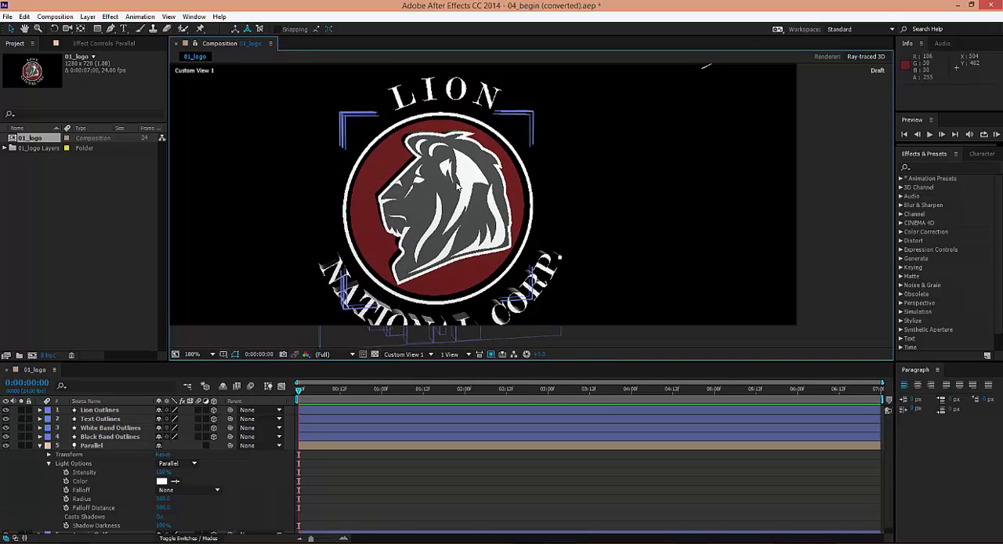
{"action": "left_click", "coordinate": [491, 354]}
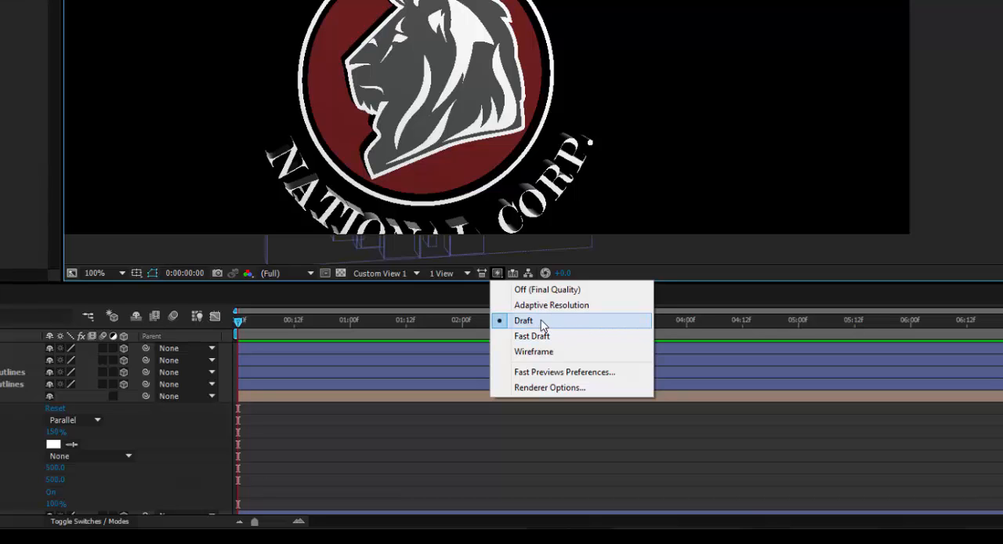
{"action": "left_click", "coordinate": [549, 321]}
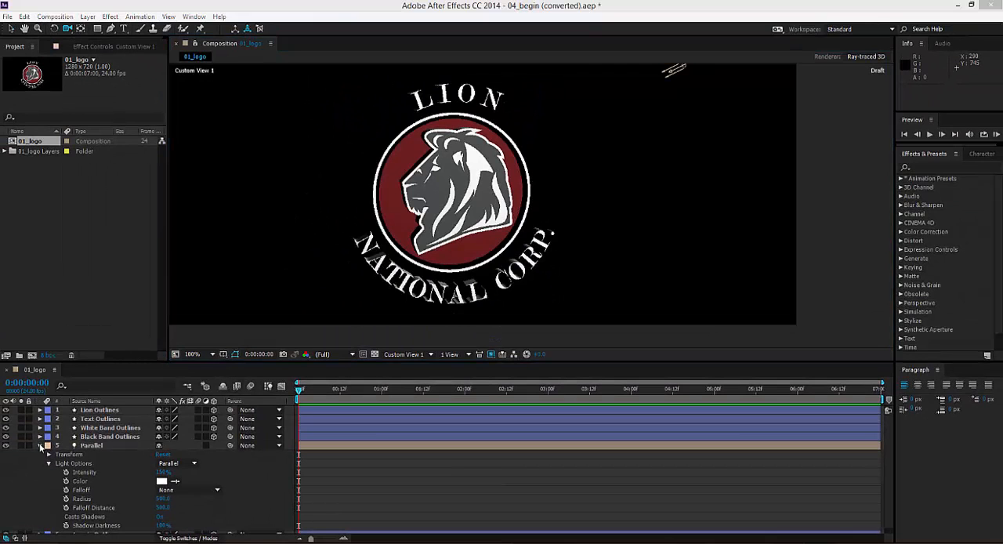
Give the White Band Outlines layer an Angular bevel with a bevel depth of 3
{"action": "left_click", "coordinate": [91, 447]}
{"action": "key", "text": "u"}
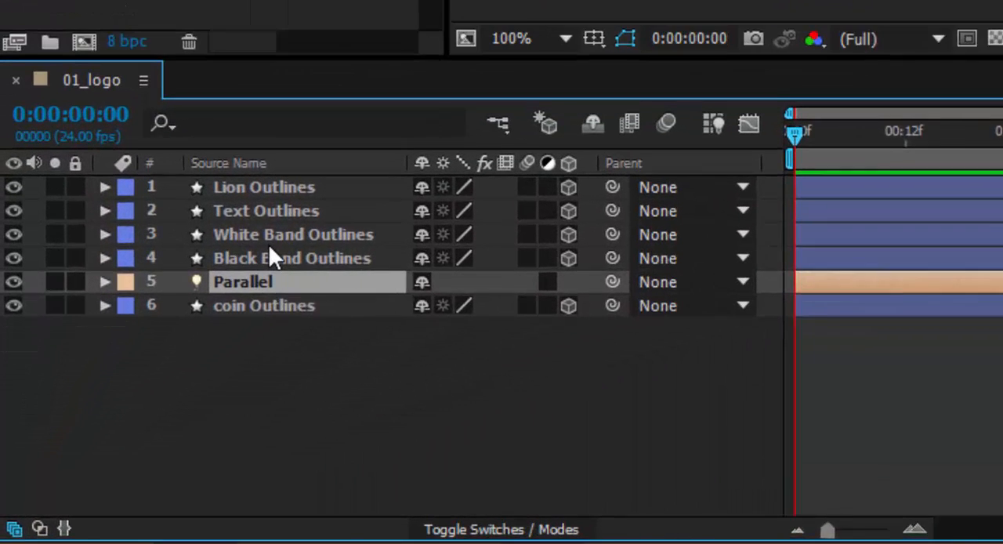
{"action": "left_click", "coordinate": [99, 429]}
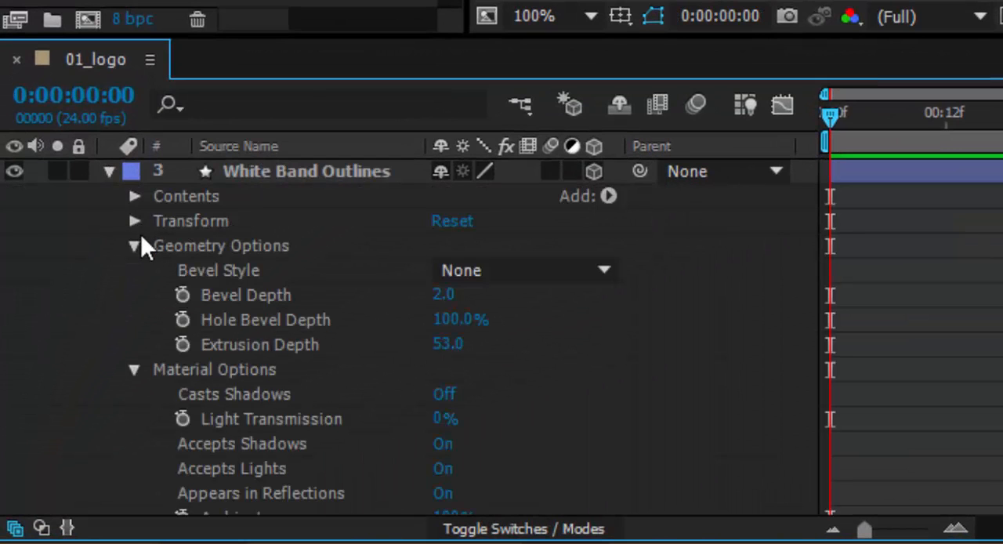
{"action": "left_click", "coordinate": [524, 270]}
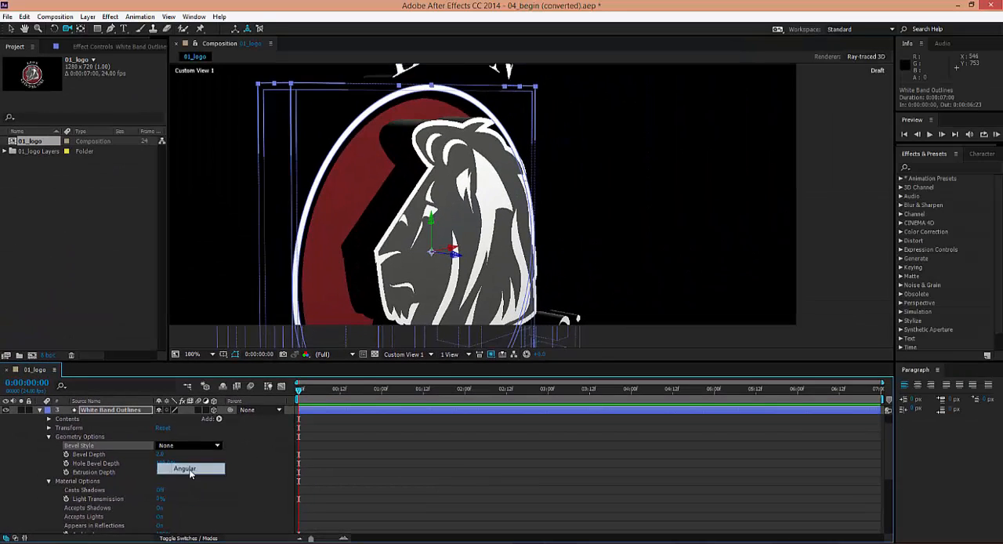
{"action": "left_click", "coordinate": [523, 338]}
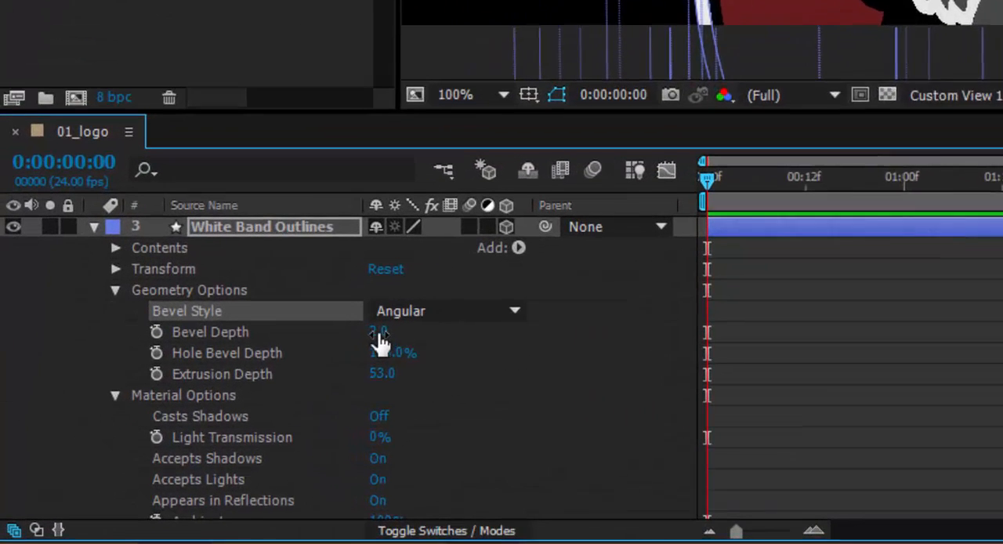
{"action": "left_click", "coordinate": [161, 455]}
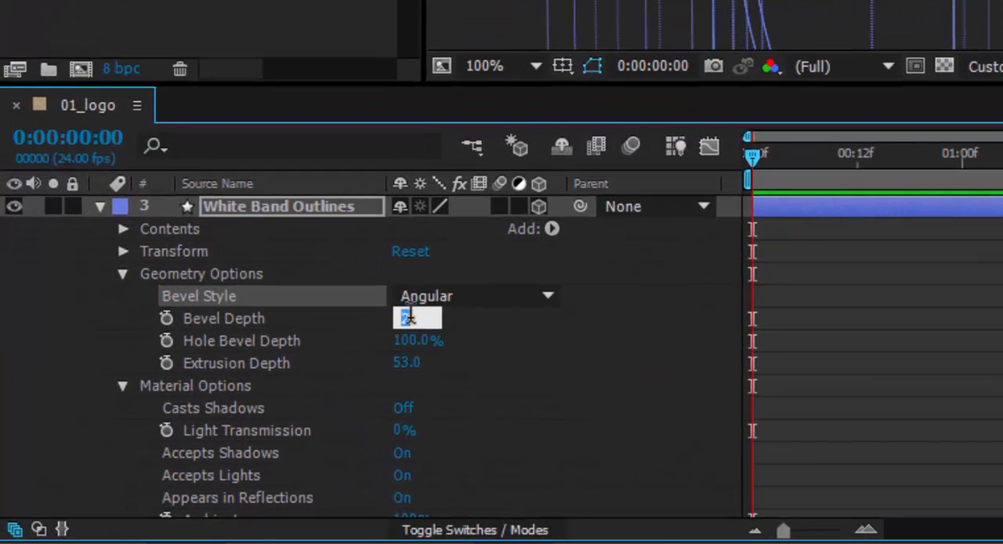
{"action": "type", "text": "3"}
{"action": "key", "text": "Return"}
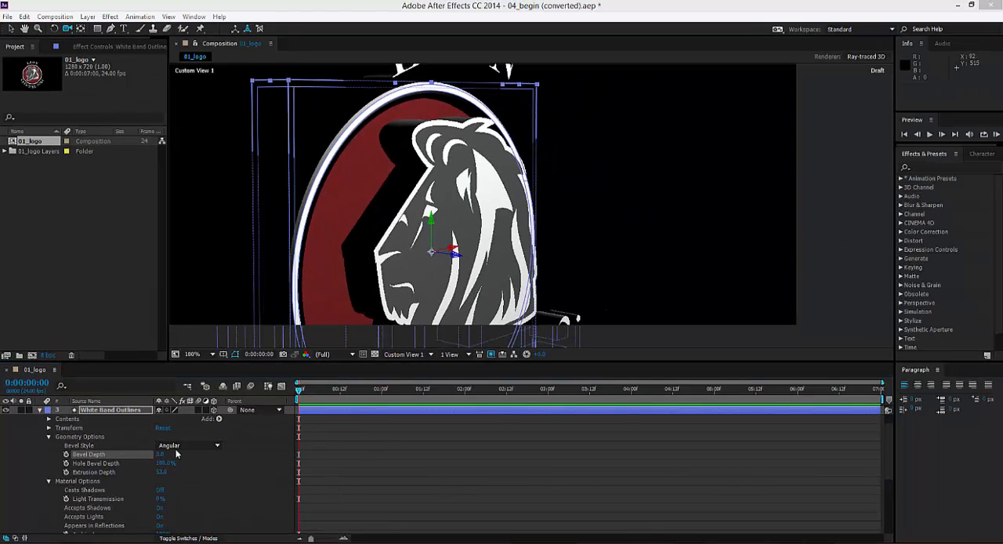
Set the Black Band Outlines layer's bevel style to Angular
{"action": "left_click", "coordinate": [39, 410]}
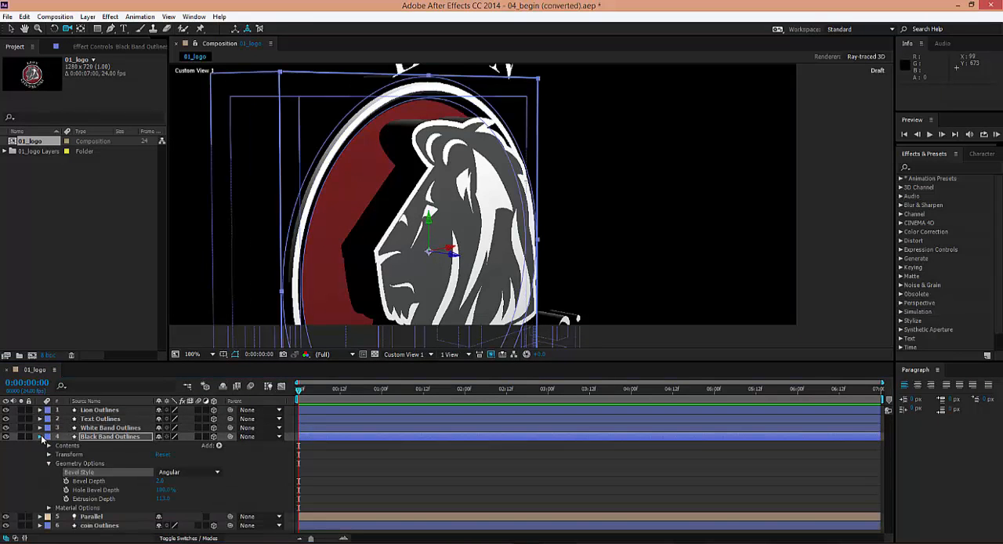
{"action": "left_click", "coordinate": [40, 437]}
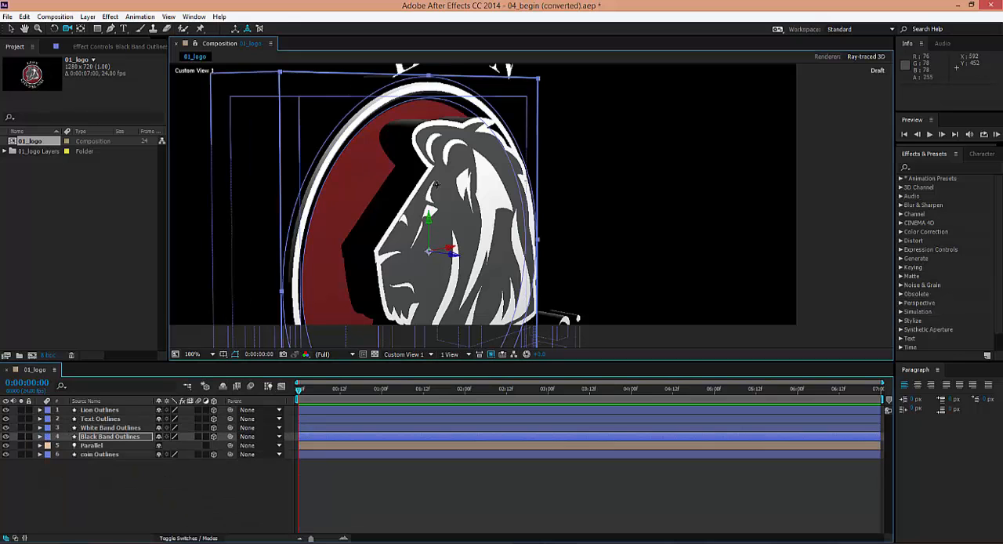
{"action": "left_click_drag", "start_coordinate": [437, 183], "coordinate": [451, 123]}
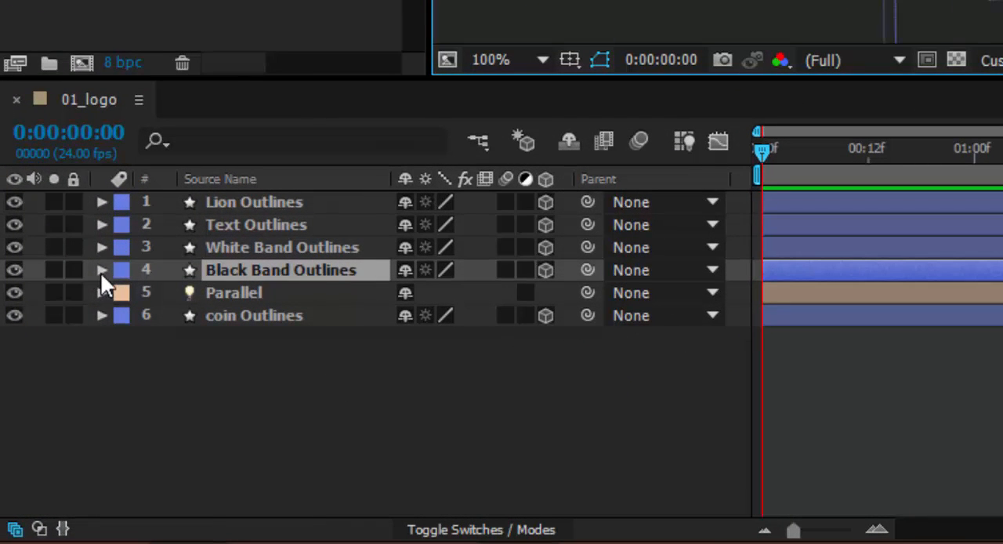
Add a stroke to the contents of the Black Band Outlines layer
{"action": "left_click", "coordinate": [100, 272]}
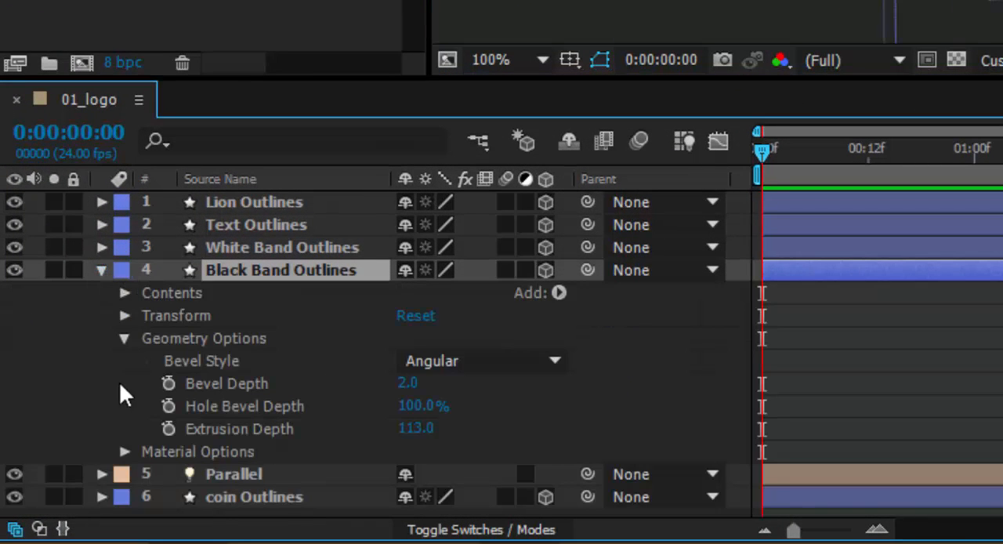
{"action": "left_click", "coordinate": [559, 292]}
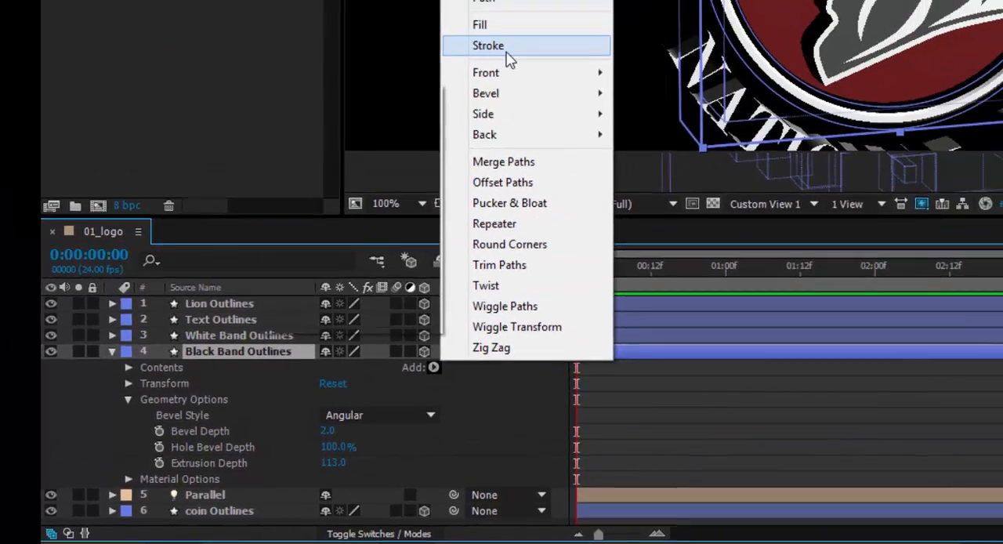
{"action": "left_click", "coordinate": [588, 0]}
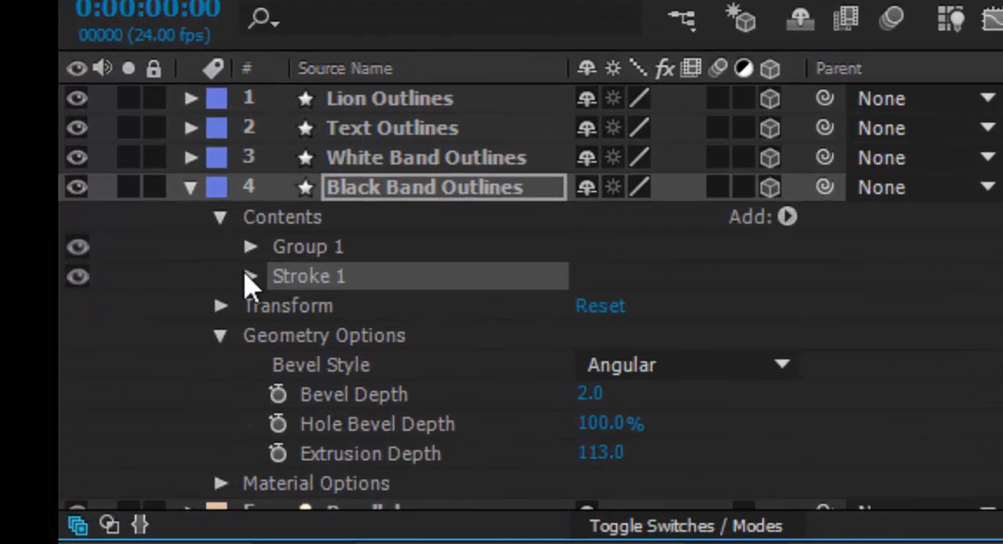
Set the black band stroke's color to dark gray 424242 and its width to 1.5
{"action": "left_click", "coordinate": [249, 276]}
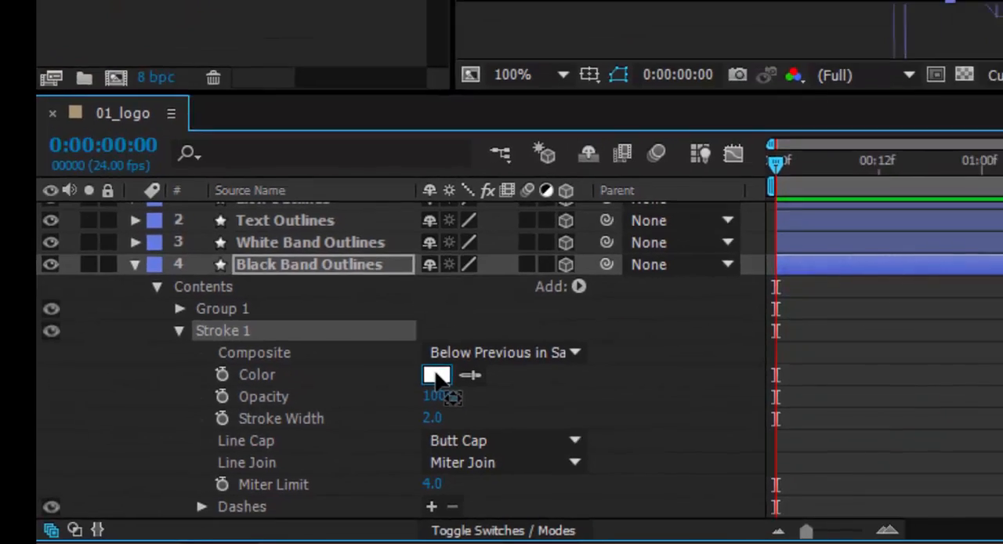
{"action": "left_click", "coordinate": [597, 318]}
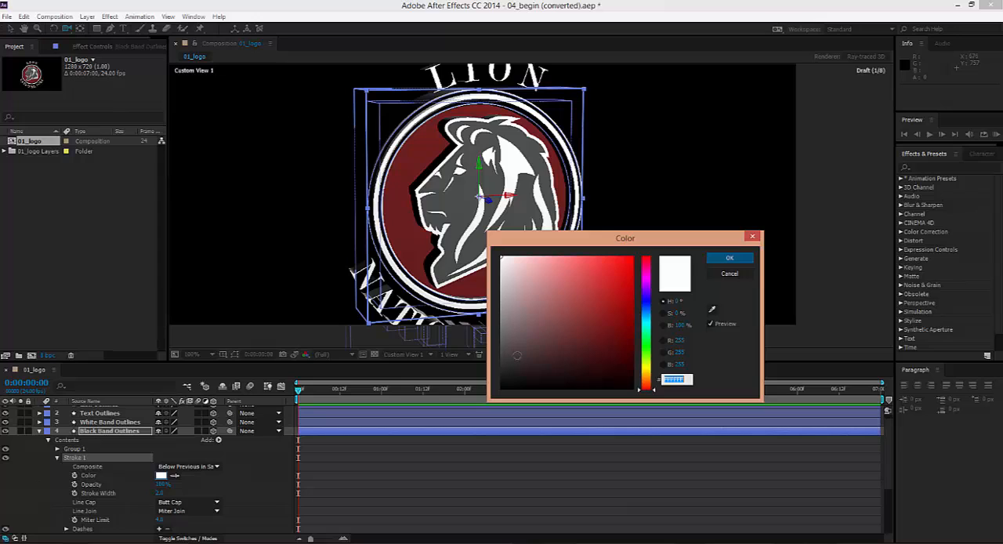
{"action": "left_click_drag", "start_coordinate": [518, 355], "coordinate": [500, 354]}
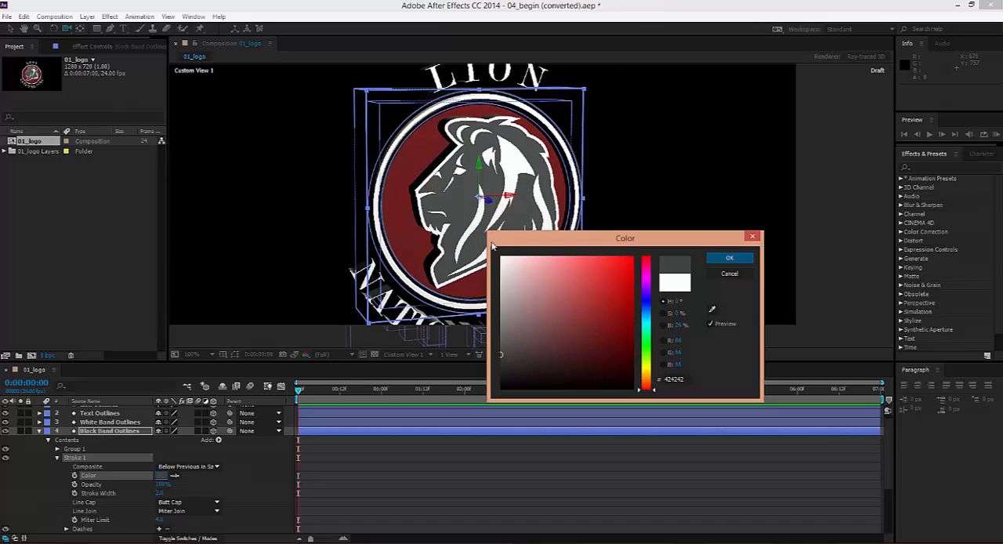
{"action": "left_click", "coordinate": [729, 258]}
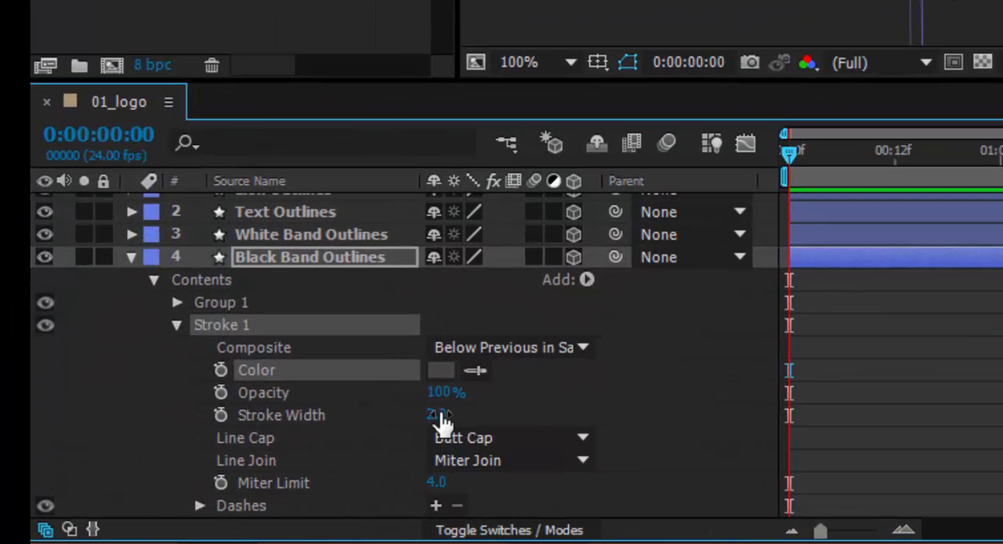
{"action": "left_click", "coordinate": [439, 415]}
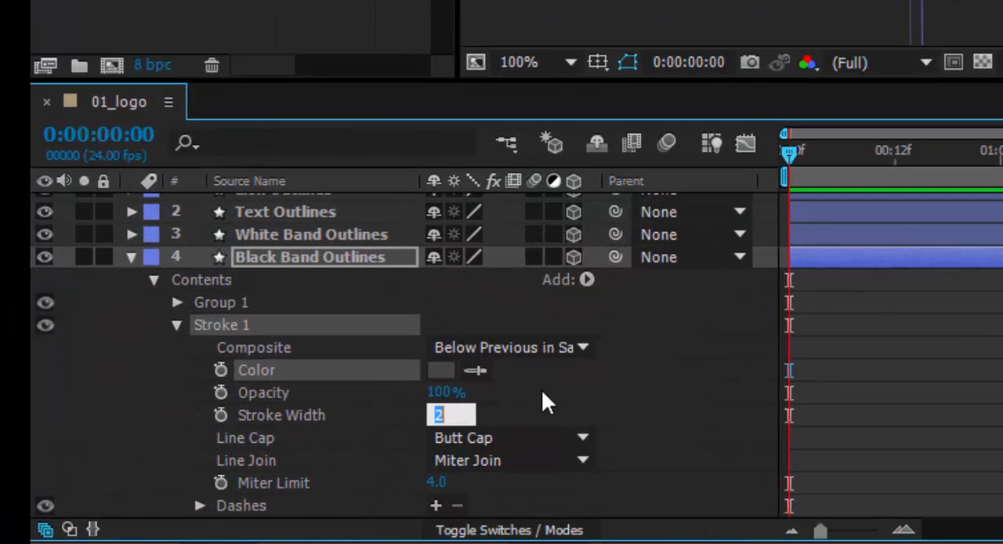
{"action": "type", "text": "1.5"}
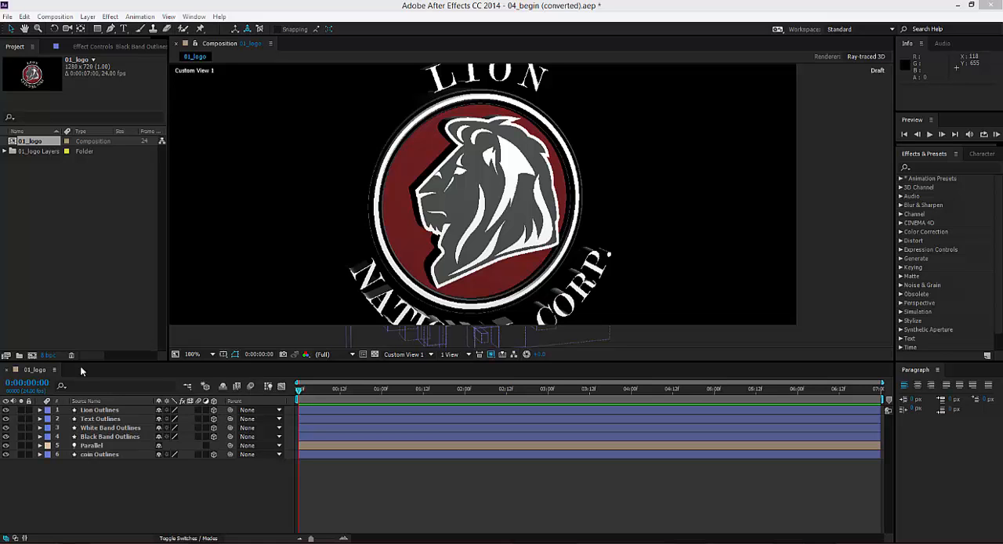
Create a new shadow-casting Spot light with 140% intensity, a 90° cone angle and 50% cone feather
{"action": "left_click", "coordinate": [88, 17]}
{"action": "mouse_move", "coordinate": [87, 31]}
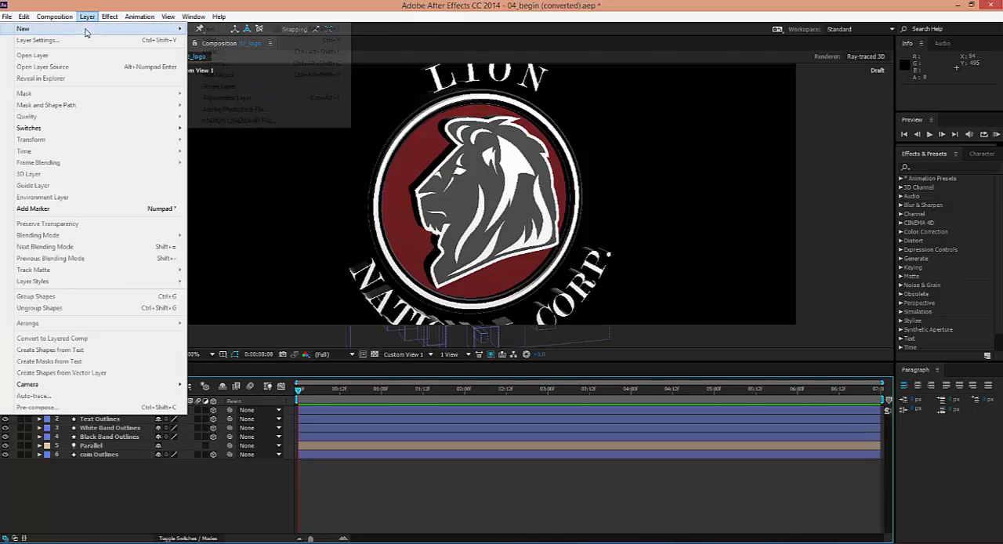
{"action": "left_click", "coordinate": [227, 51]}
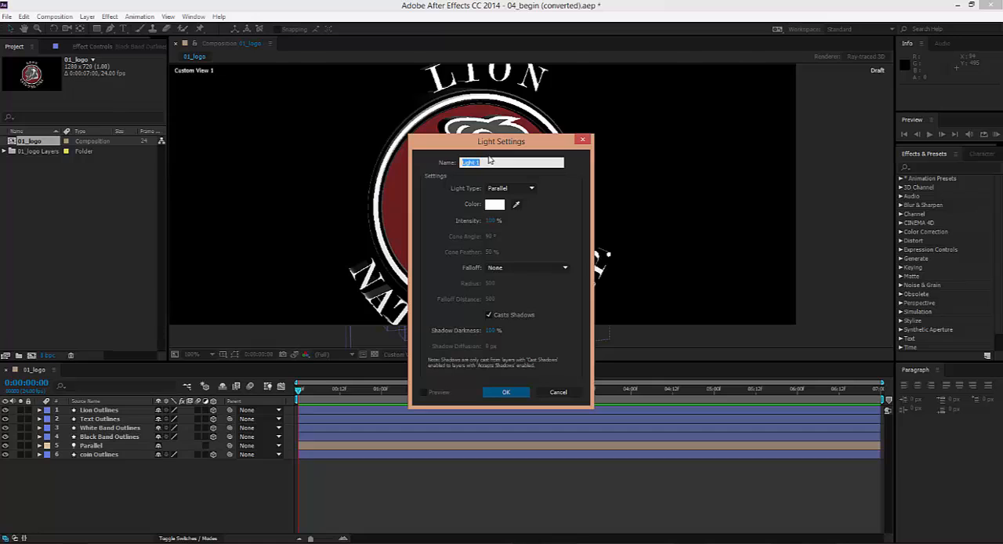
{"action": "left_click", "coordinate": [509, 188]}
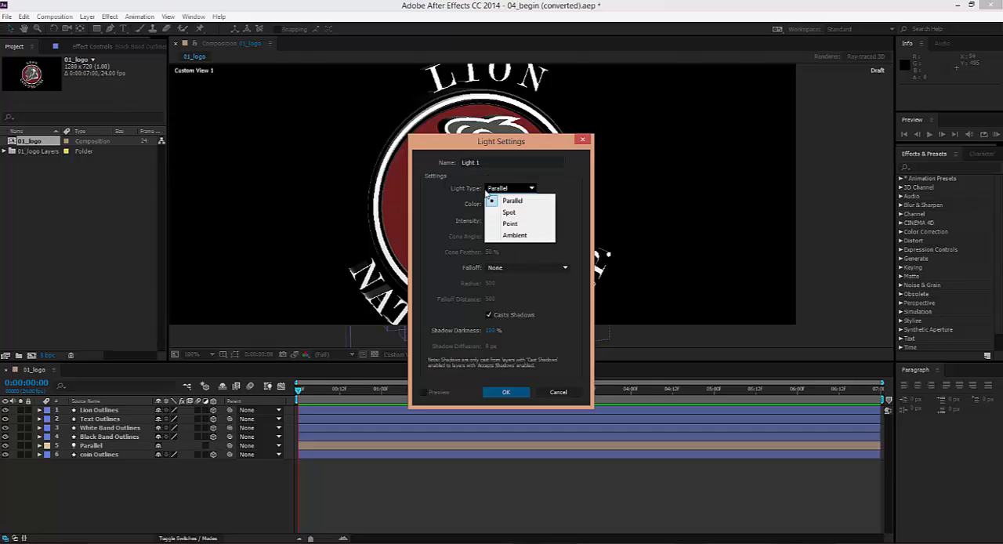
{"action": "left_click", "coordinate": [508, 212]}
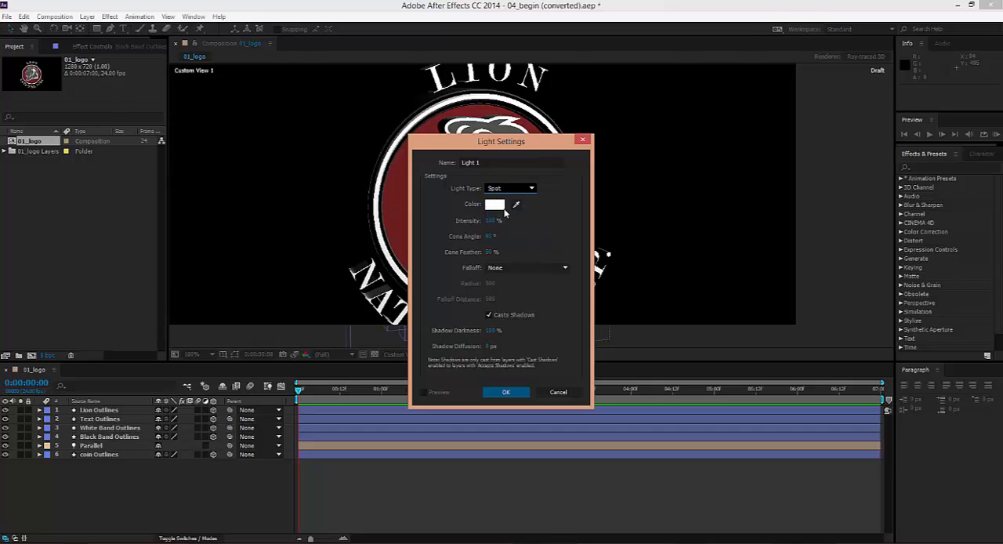
{"action": "left_click", "coordinate": [490, 220]}
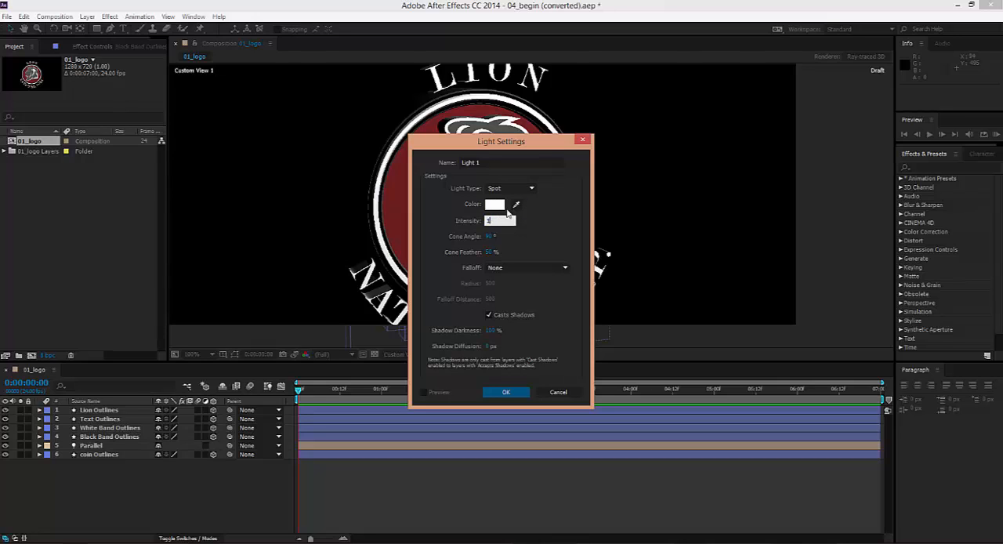
{"action": "left_click", "coordinate": [505, 392]}
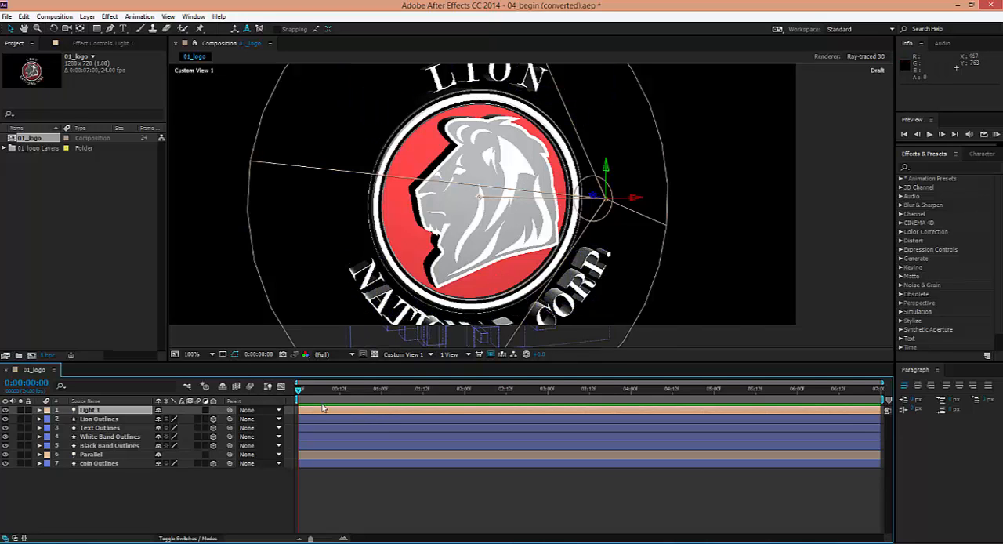
In the Top view, move the spot light along its Z axis behind the logo to about Z 492
{"action": "left_click", "coordinate": [432, 357]}
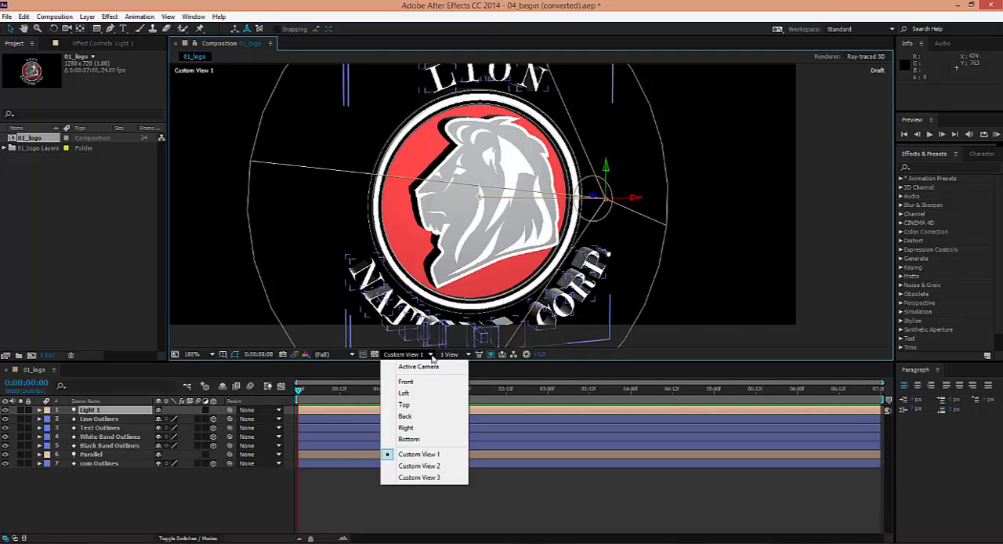
{"action": "left_click", "coordinate": [425, 405]}
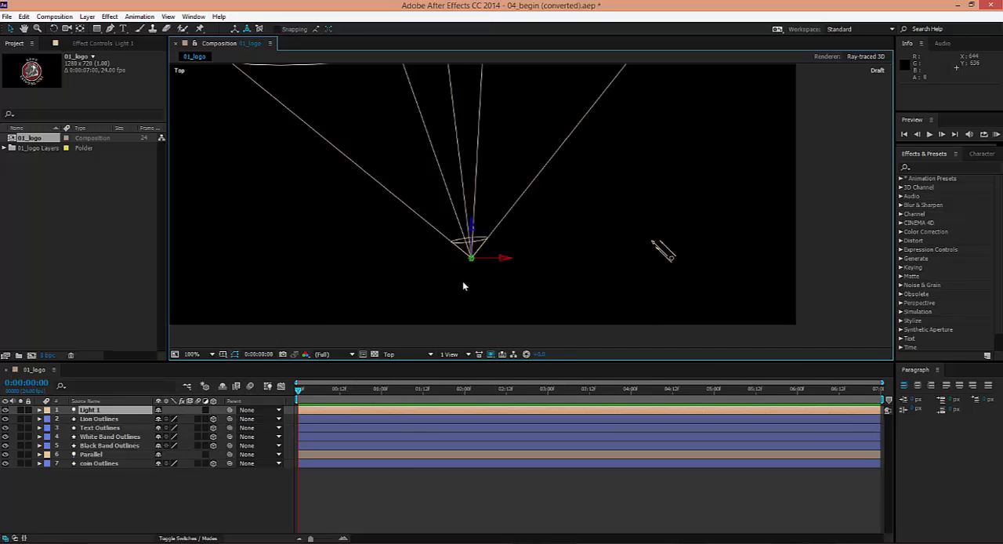
{"action": "key", "text": "c"}
{"action": "scroll", "coordinate": [463, 291], "scroll_direction": "up", "scroll_amount": 1}
{"action": "left_click_drag", "start_coordinate": [464, 292], "coordinate": [408, 376]}
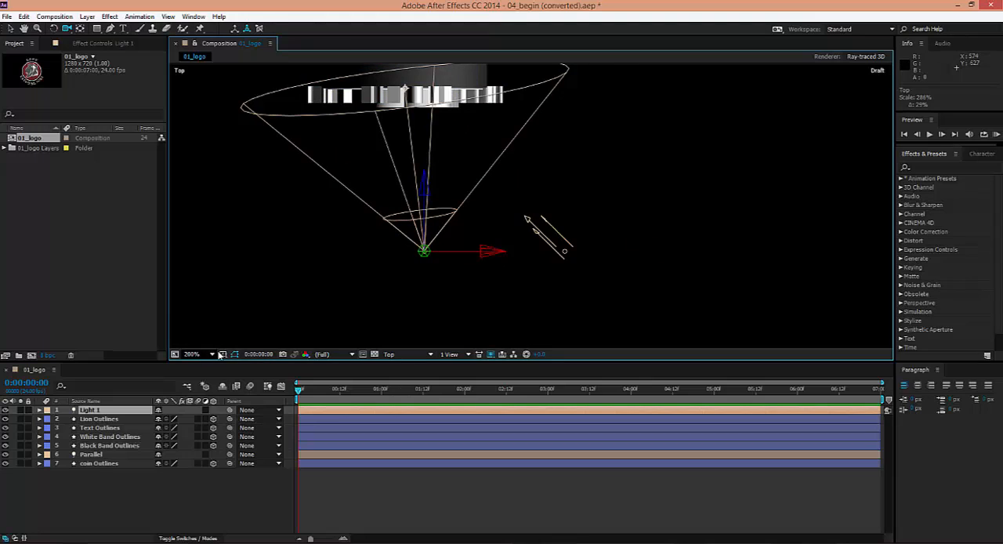
{"action": "left_click", "coordinate": [212, 357]}
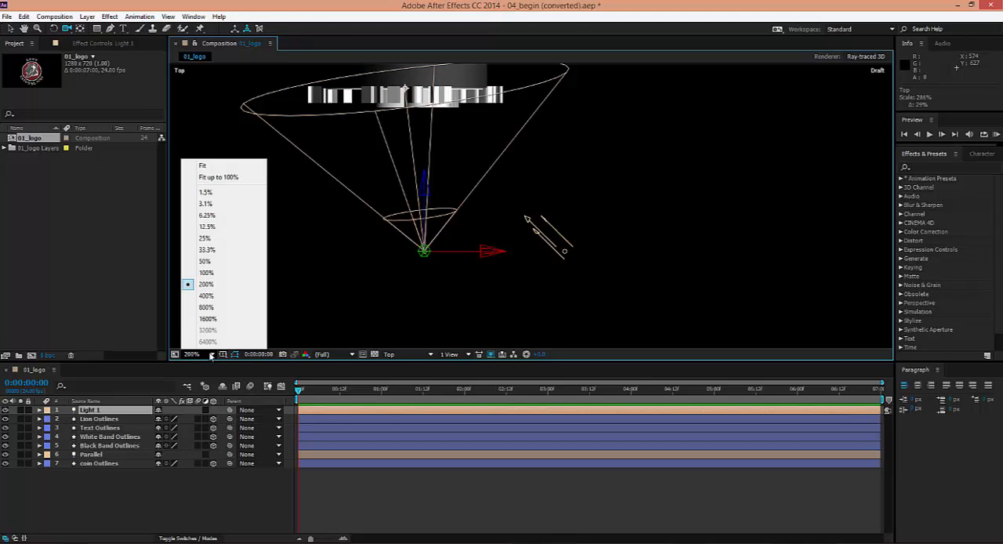
{"action": "left_click", "coordinate": [206, 262]}
{"action": "scroll", "coordinate": [470, 204], "scroll_direction": "up", "scroll_amount": 2}
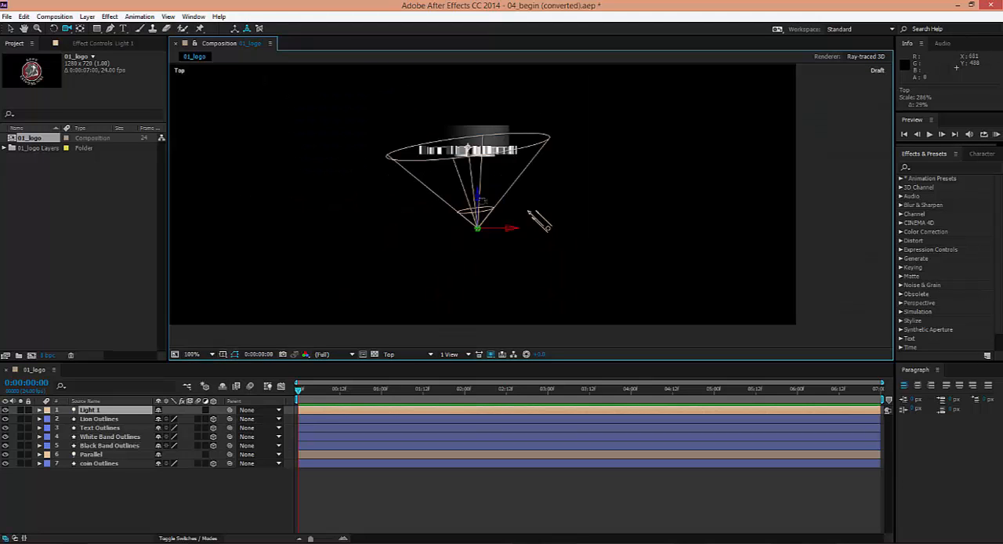
{"action": "key", "text": "v"}
{"action": "left_click_drag", "start_coordinate": [481, 201], "coordinate": [483, 9]}
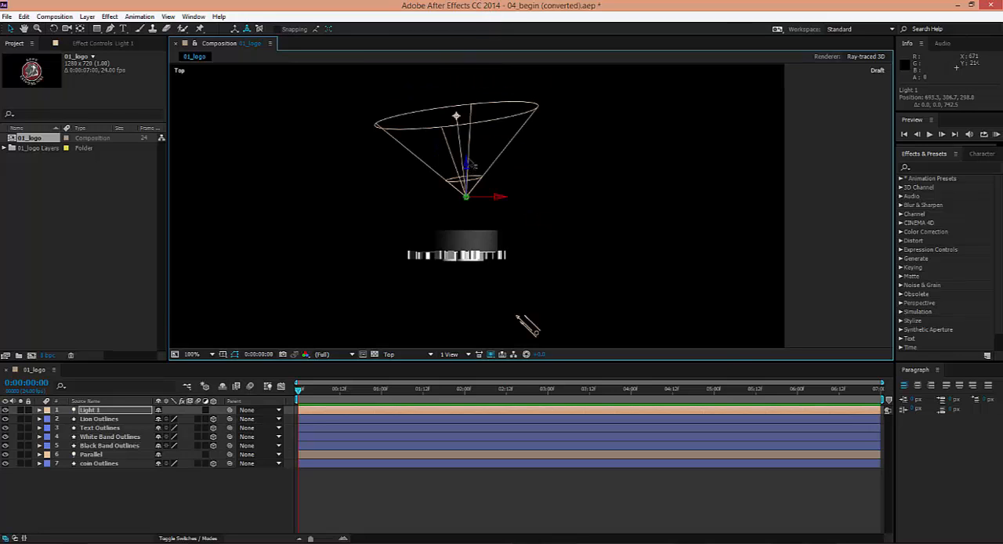
{"action": "left_click_drag", "start_coordinate": [468, 165], "coordinate": [468, 125]}
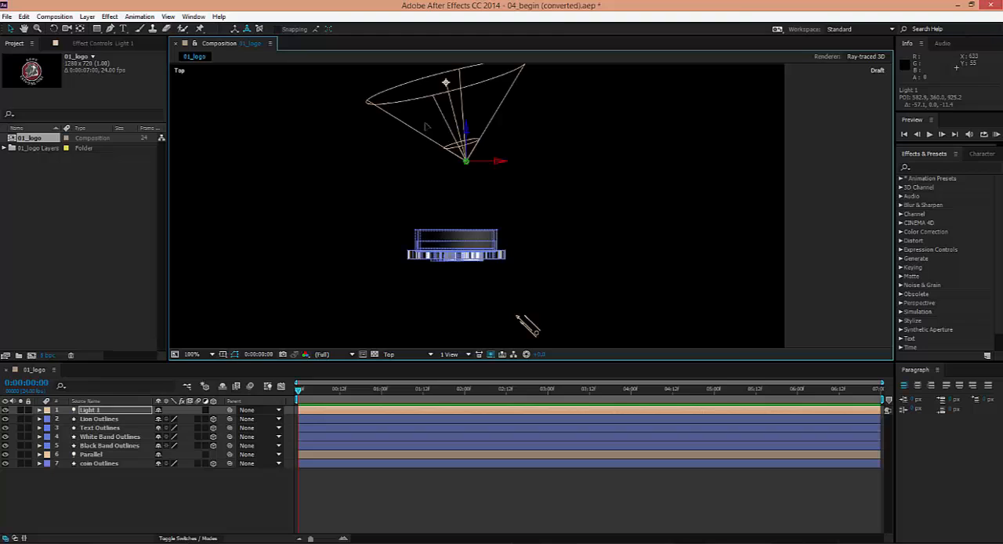
Shift the spot light to about X 119, Z 692 and aim its point of interest at the logo's back, about X 500, Z 31
{"action": "left_click_drag", "start_coordinate": [456, 85], "coordinate": [402, 218]}
{"action": "left_click_drag", "start_coordinate": [467, 268], "coordinate": [441, 235]}
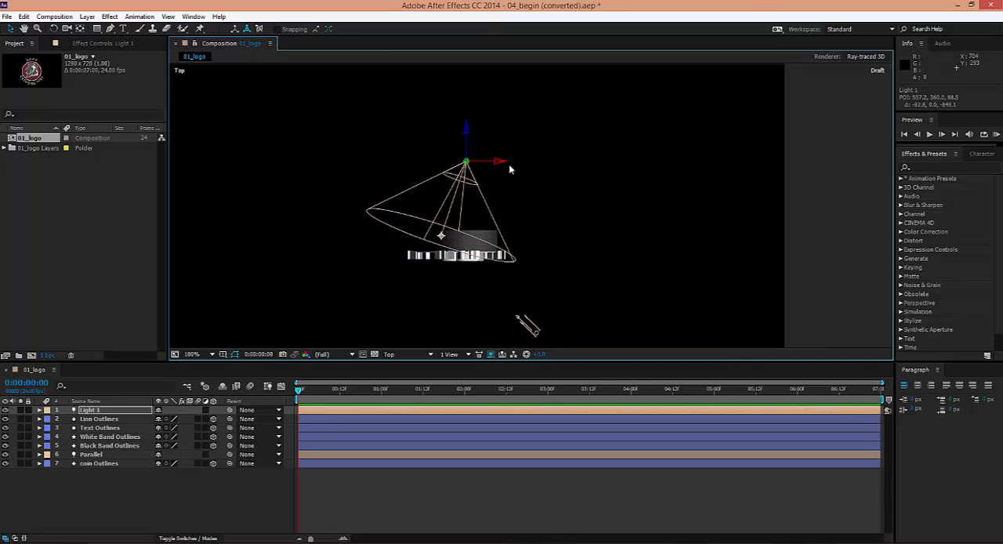
{"action": "left_click_drag", "start_coordinate": [503, 163], "coordinate": [397, 161]}
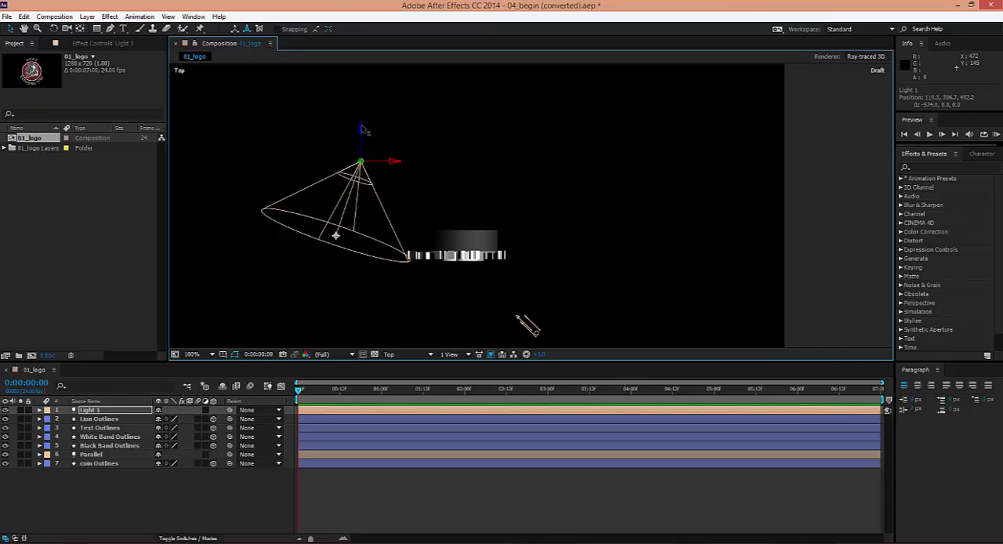
{"action": "mouse_move", "coordinate": [363, 127]}
{"action": "left_mouse_down"}
{"action": "mouse_move", "coordinate": [365, 103]}
{"action": "mouse_move", "coordinate": [364, 143]}
{"action": "left_mouse_up"}
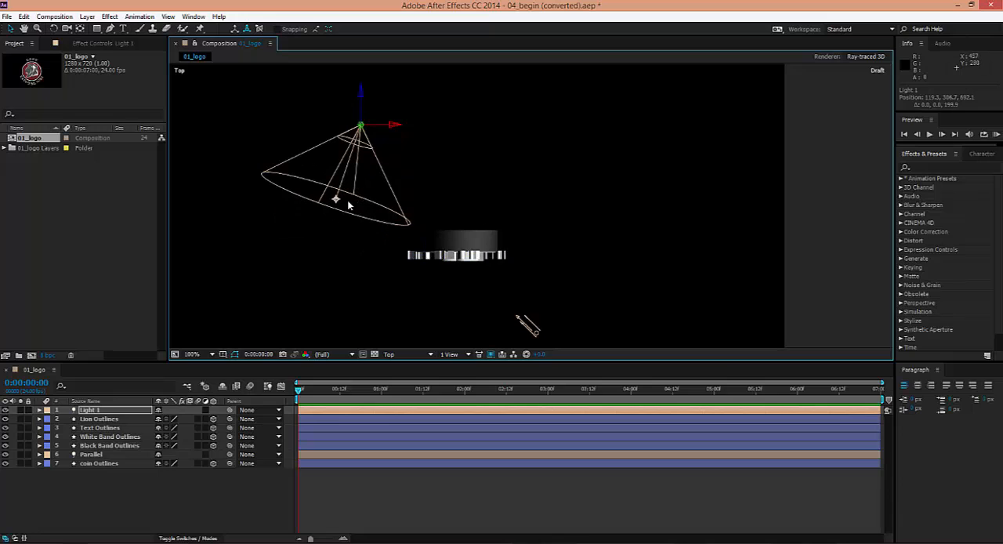
{"action": "left_click_drag", "start_coordinate": [336, 199], "coordinate": [430, 243]}
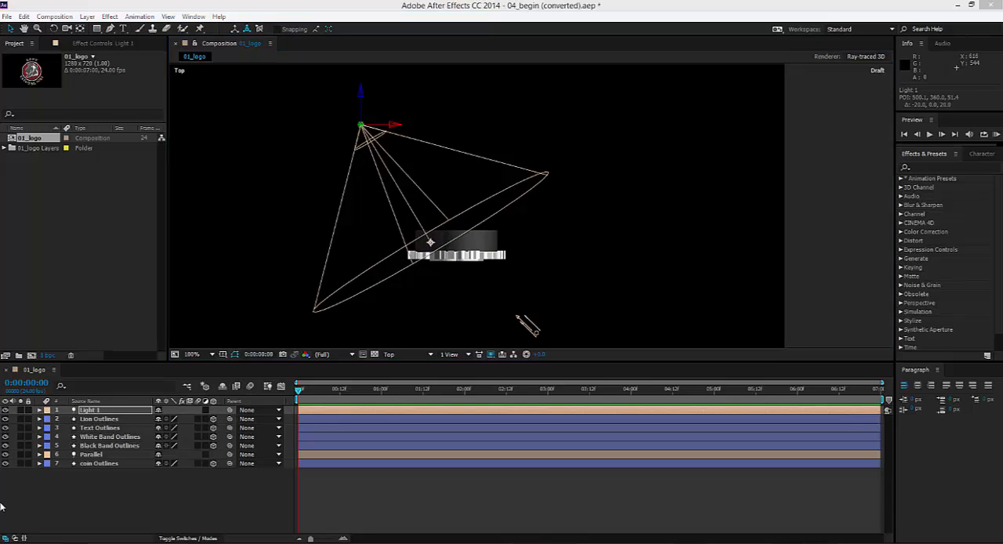
Return to Custom View 1 and set the spot light's cone angle to 50°
{"action": "left_click", "coordinate": [426, 355]}
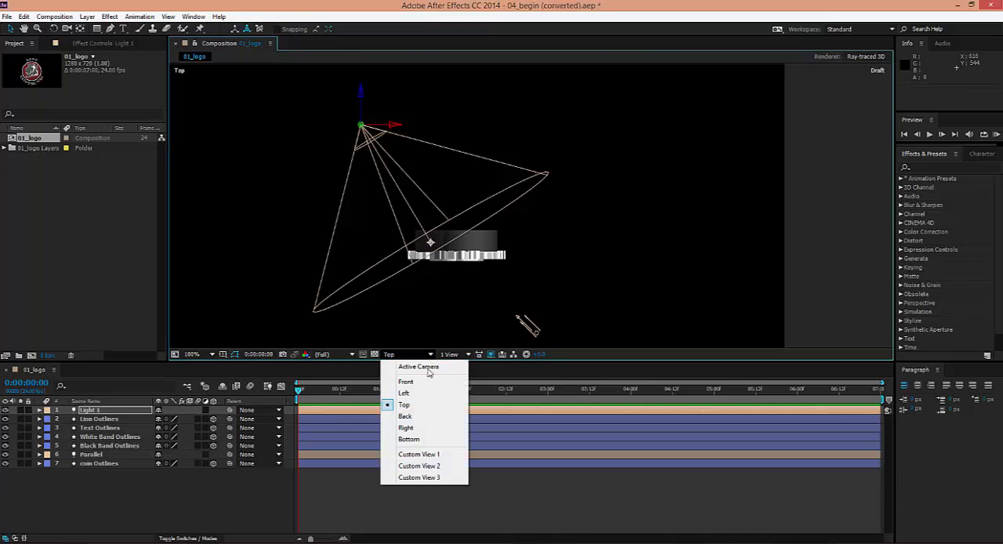
{"action": "left_click", "coordinate": [420, 454]}
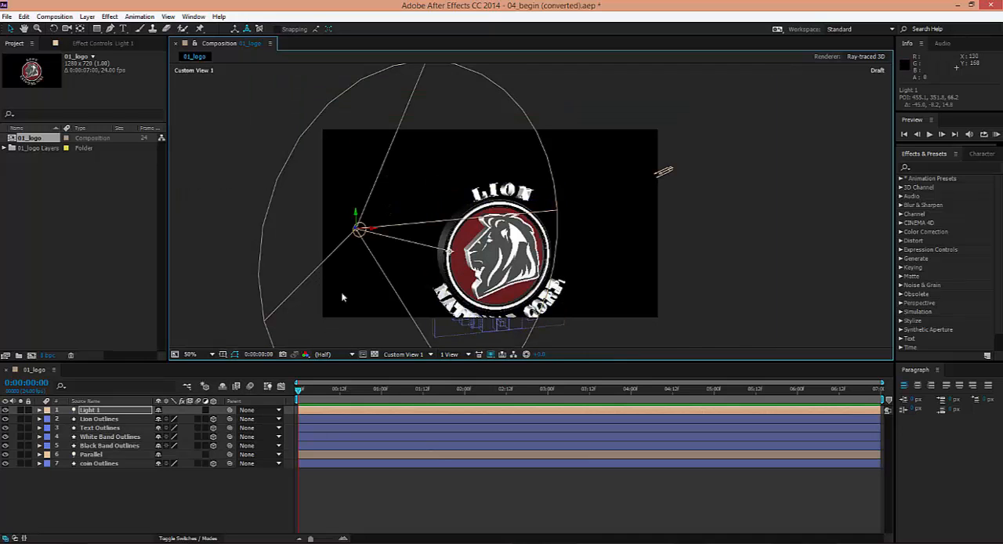
{"action": "left_click", "coordinate": [40, 410]}
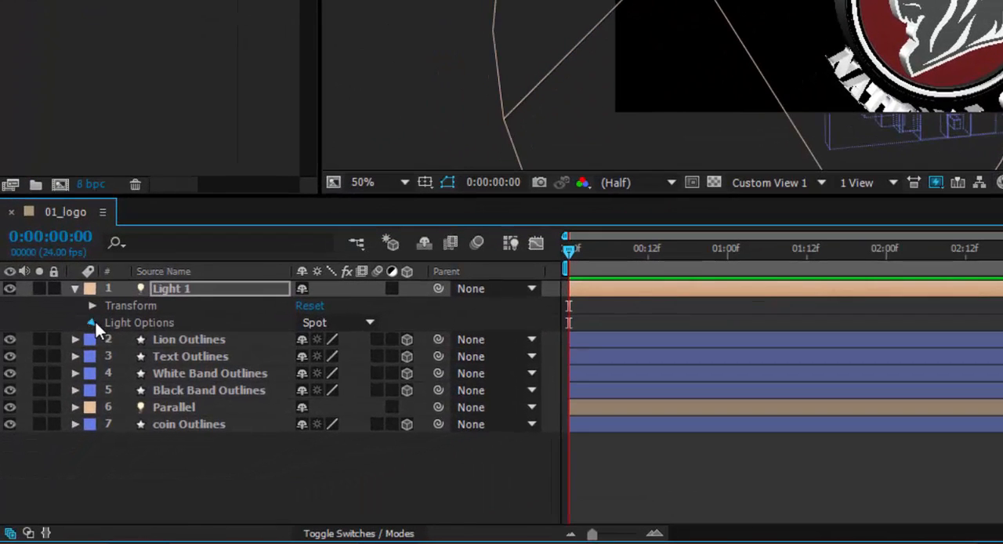
{"action": "left_click", "coordinate": [91, 322]}
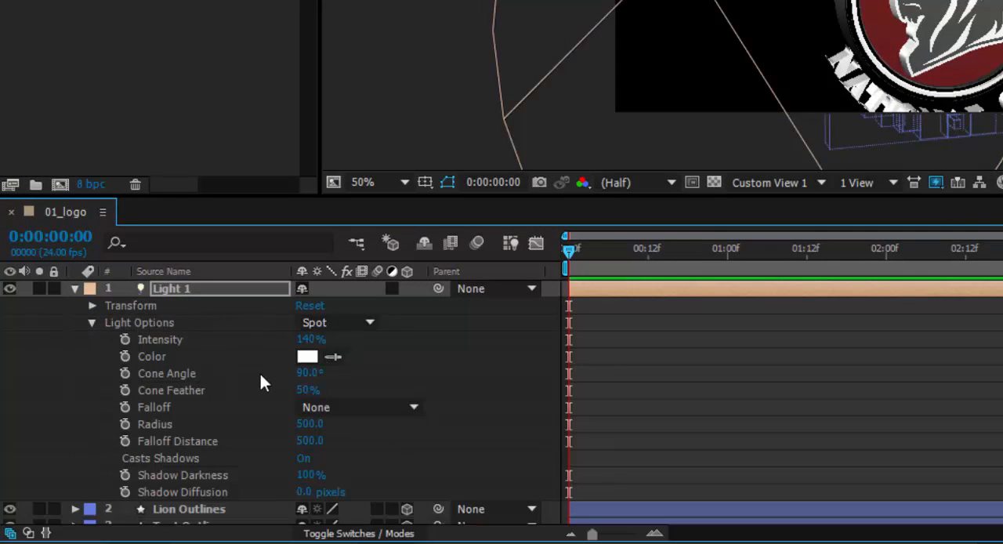
{"action": "left_click", "coordinate": [309, 373]}
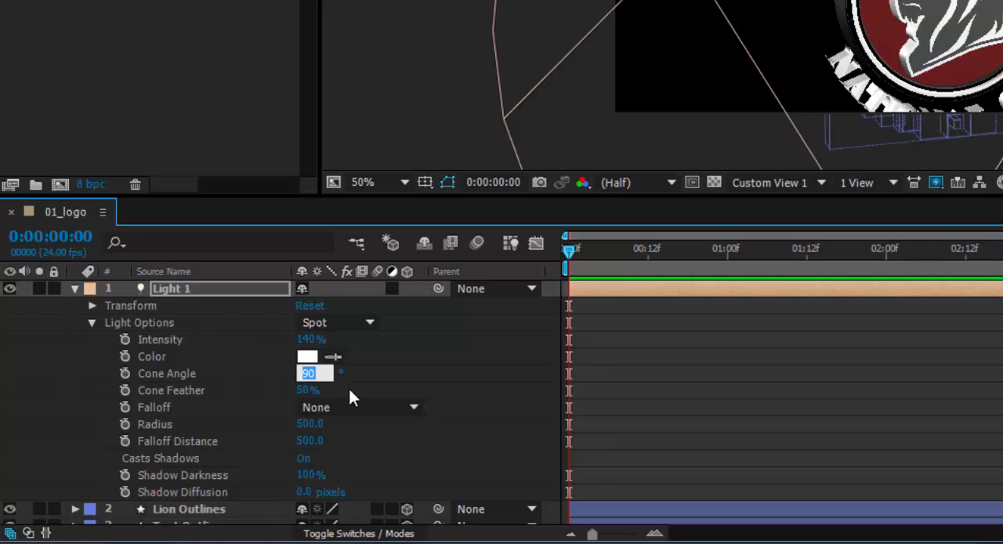
{"action": "type", "text": "50"}
{"action": "key", "text": "Return"}
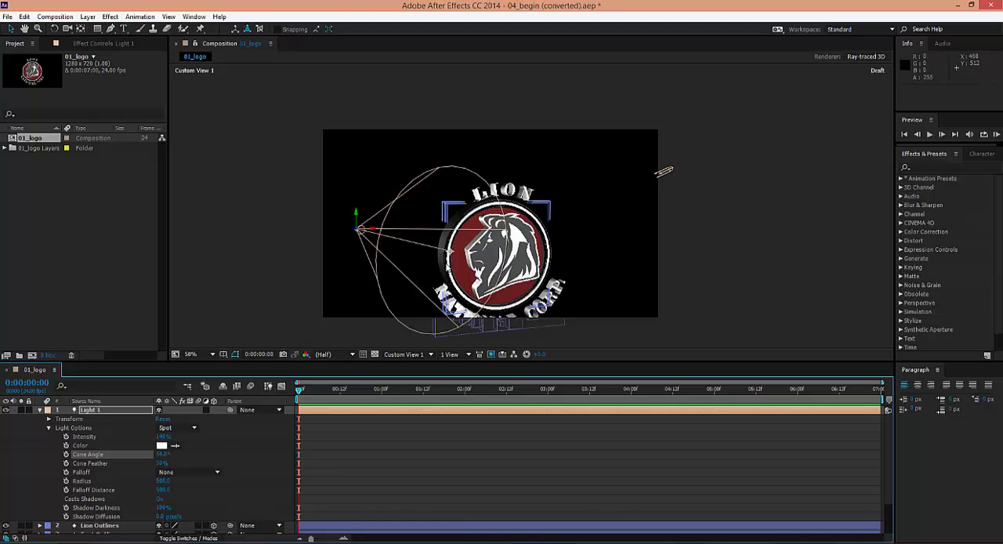
Rename the spot light layer as Backlight and deselect it
{"action": "right_click", "coordinate": [102, 412]}
{"action": "left_click", "coordinate": [156, 536]}
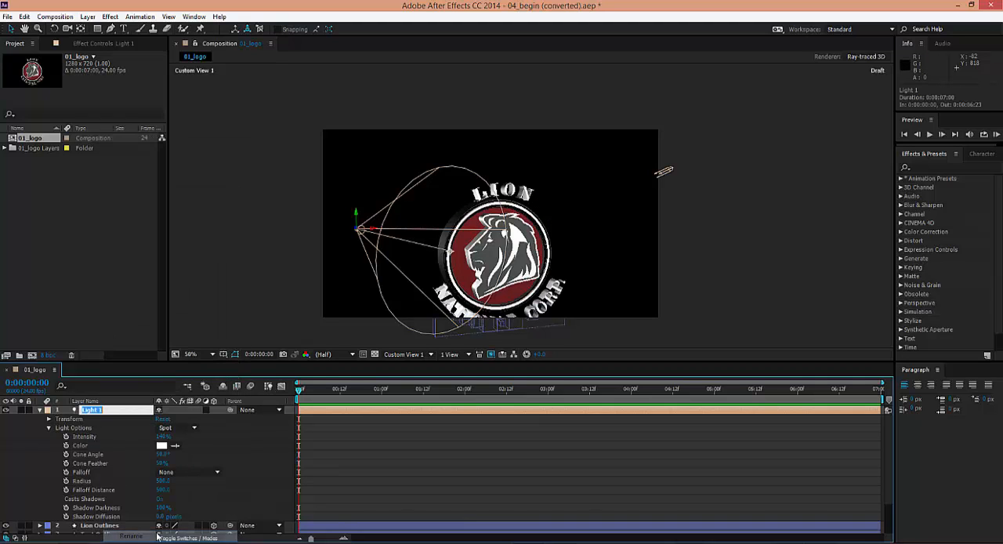
{"action": "type", "text": "H"}
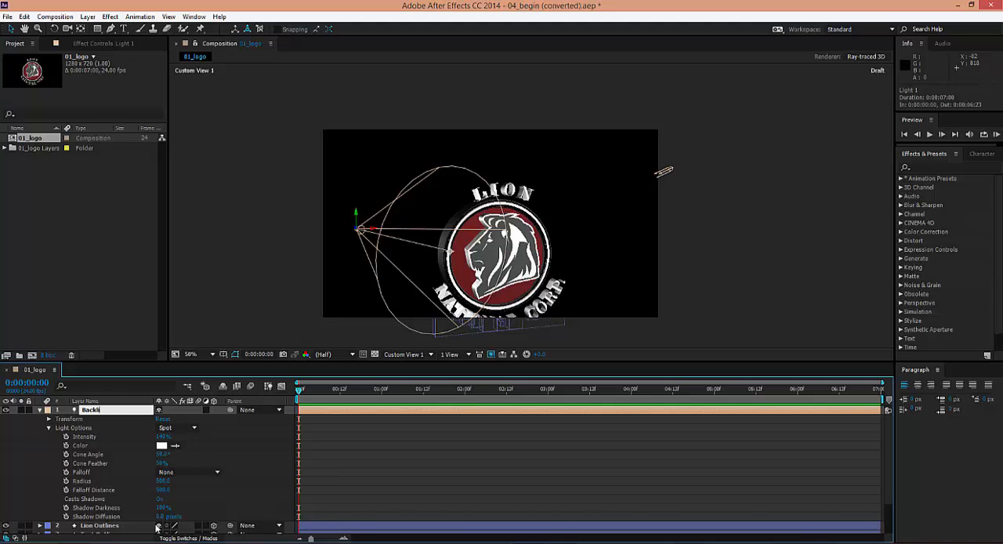
{"action": "left_click", "coordinate": [239, 256]}
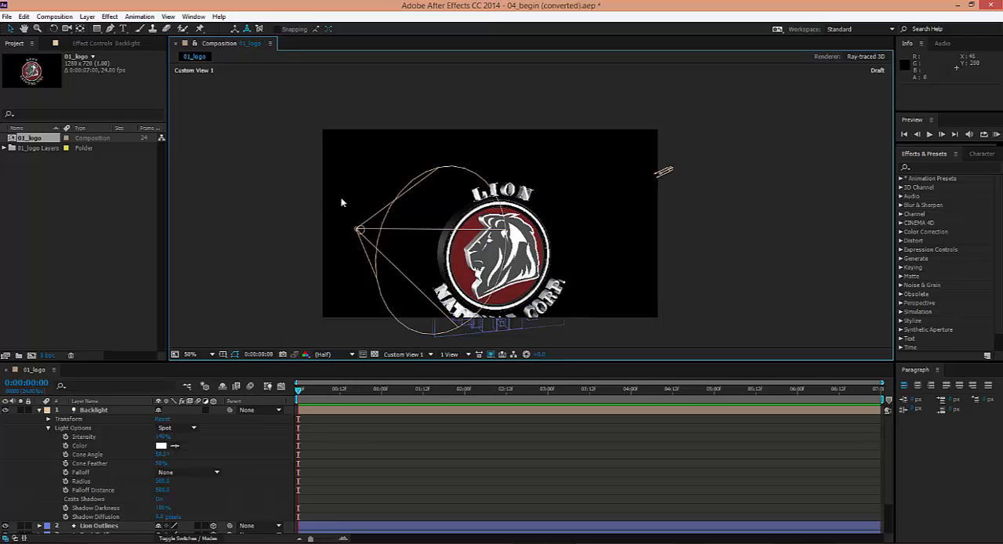
Add a new point light named Burst at 140% intensity with shadow casting on, and switch off its layer visibility
{"action": "left_click", "coordinate": [86, 16]}
{"action": "mouse_move", "coordinate": [82, 36]}
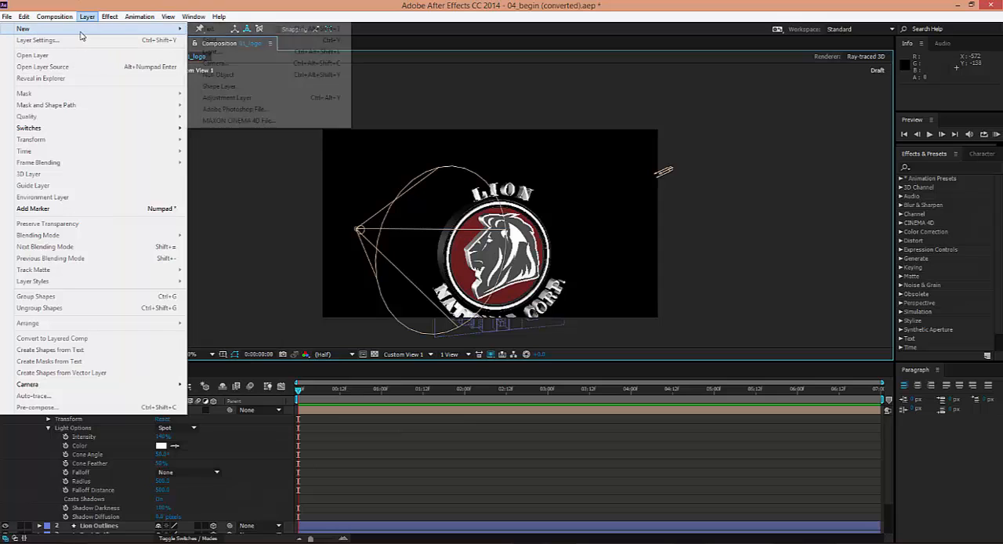
{"action": "left_click", "coordinate": [244, 51]}
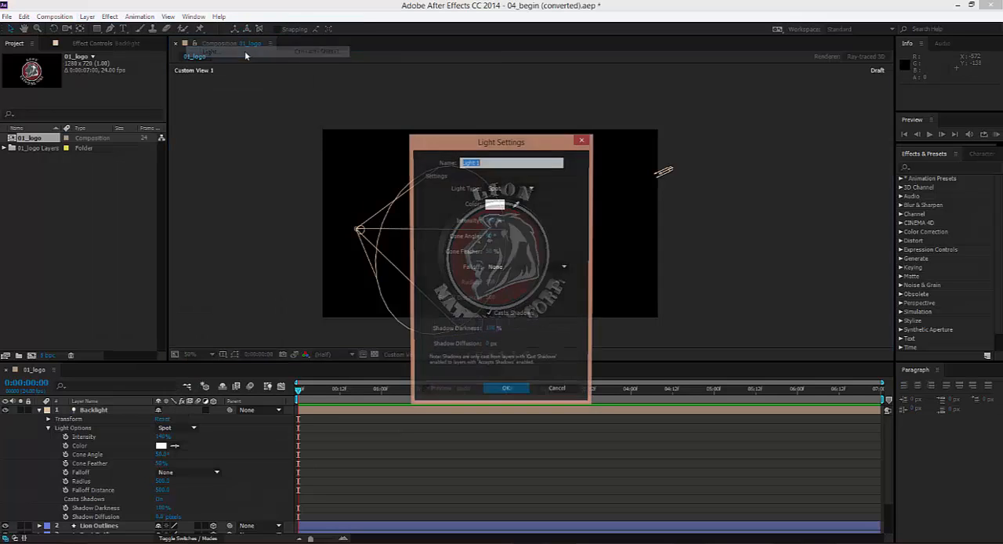
{"action": "left_click", "coordinate": [516, 188]}
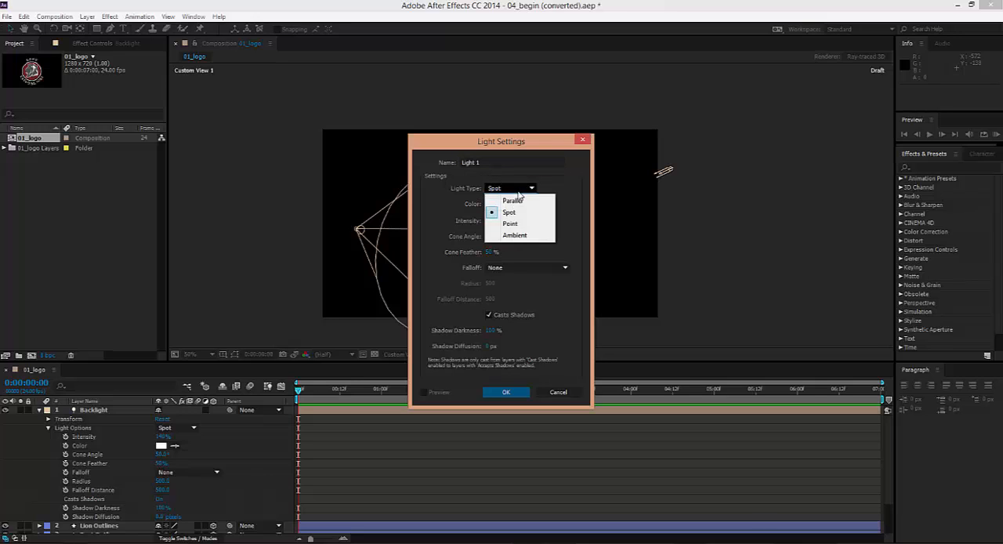
{"action": "left_click", "coordinate": [526, 226]}
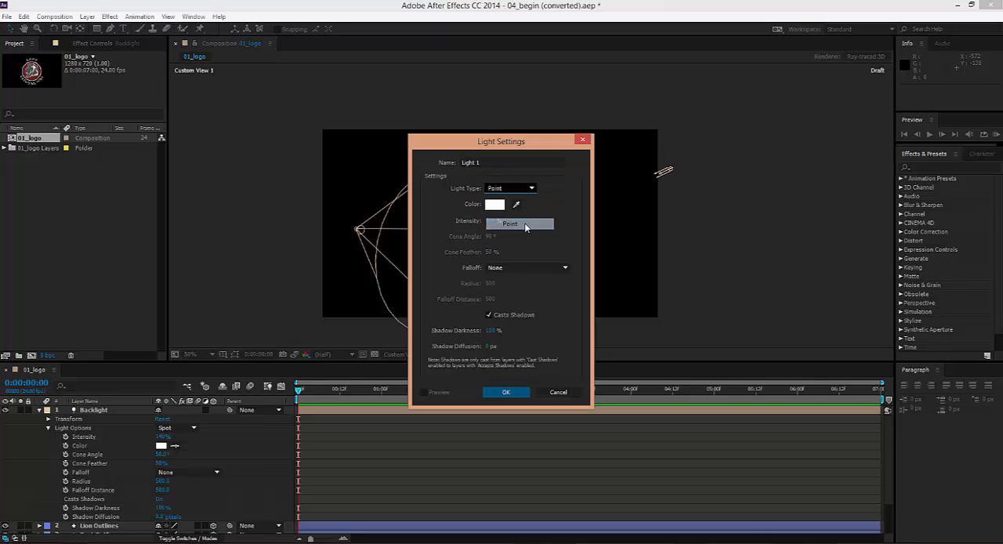
{"action": "left_click_drag", "start_coordinate": [496, 163], "coordinate": [403, 175]}
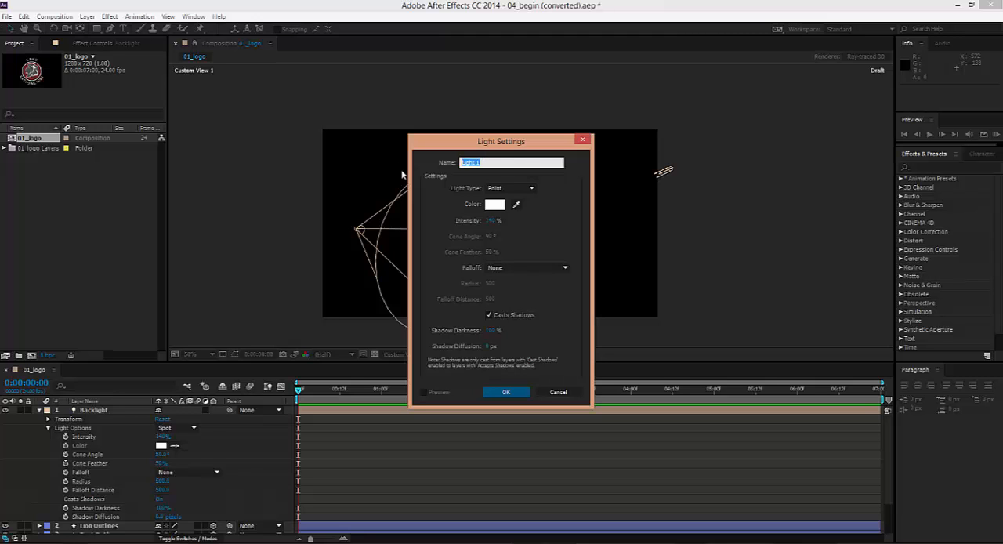
{"action": "type", "text": "Burst"}
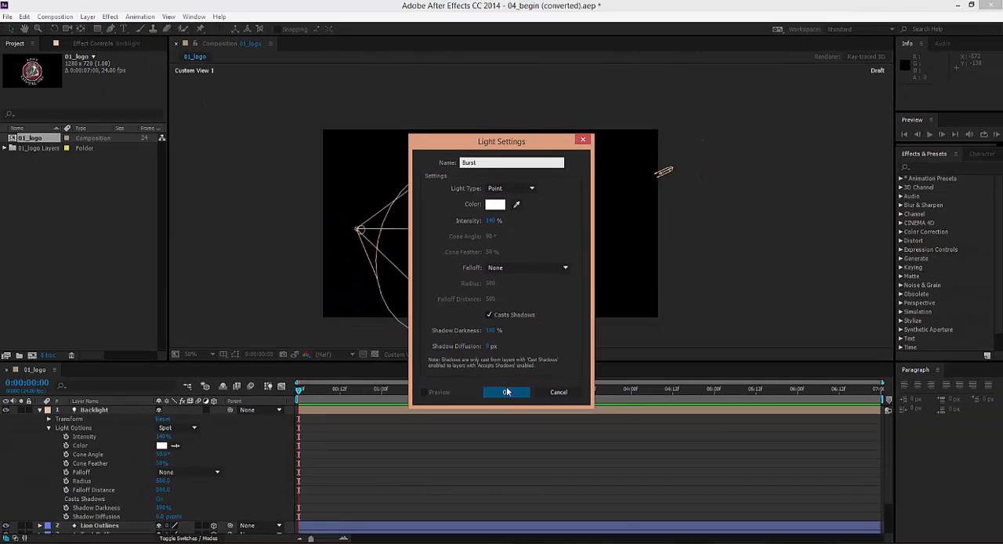
{"action": "left_click", "coordinate": [507, 394]}
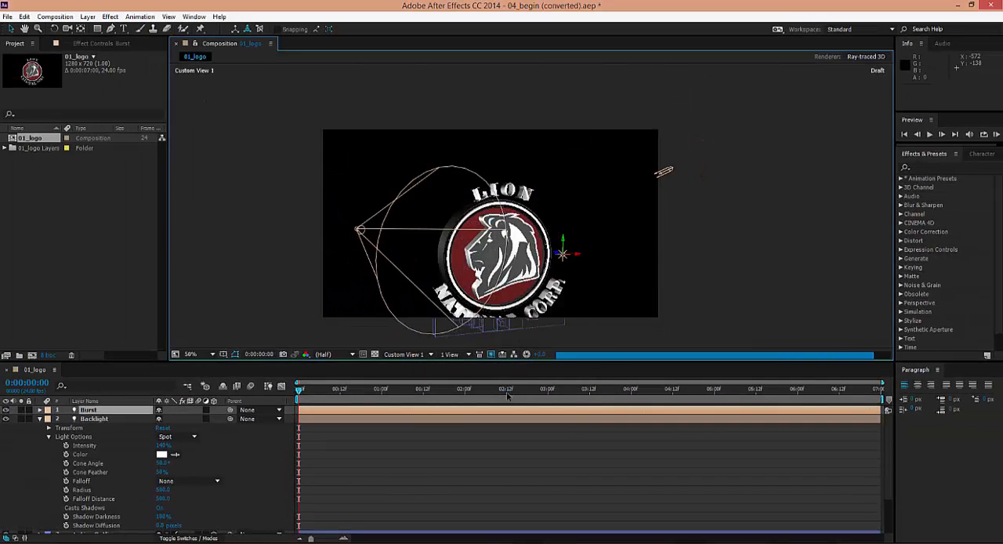
{"action": "left_click", "coordinate": [6, 410]}
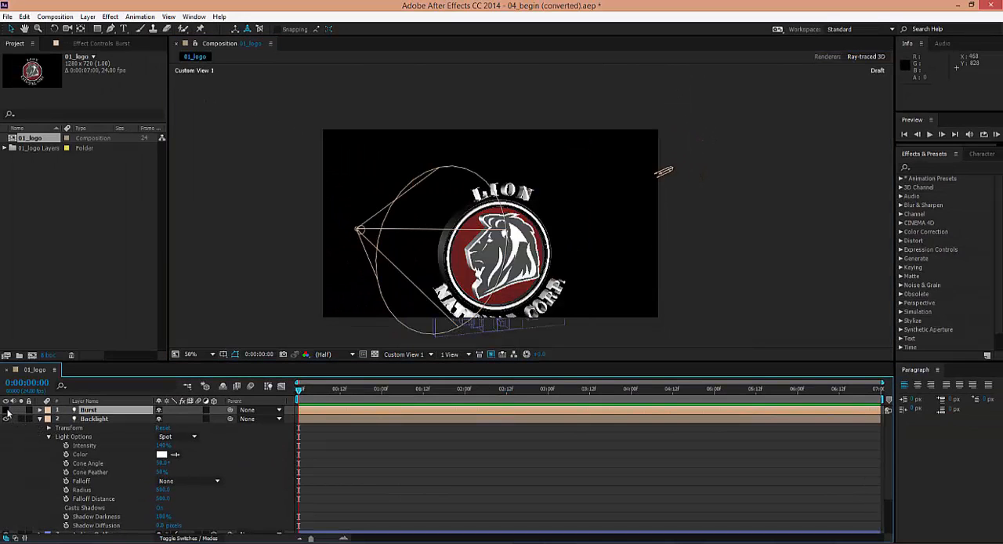